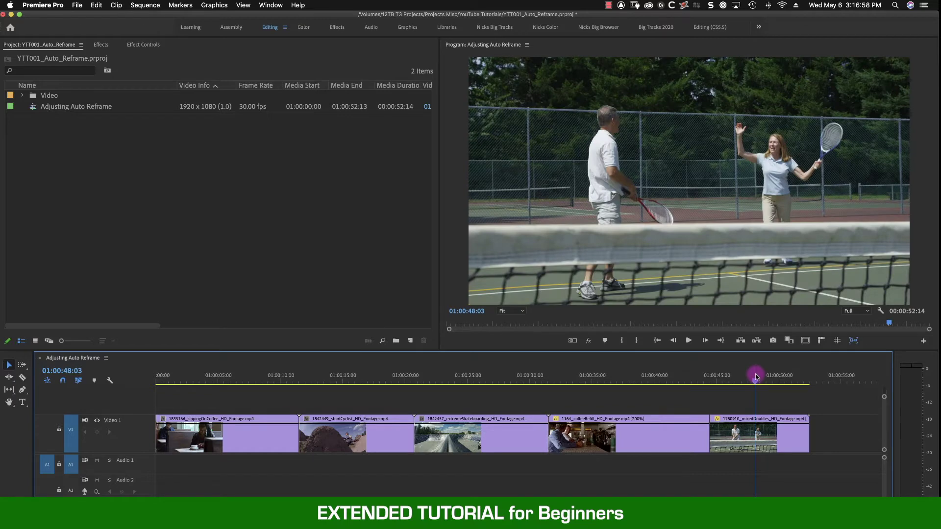
- Scrub the timeline back to preview the diner coffee-refill shot around 01:00:09:16
{"action": "left_click_drag", "start_coordinate": [756, 377], "coordinate": [253, 415]}
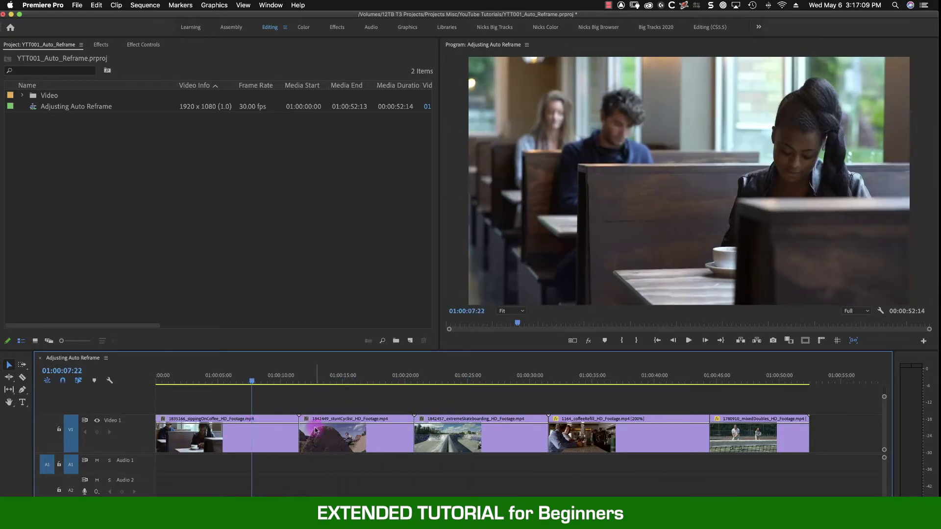
{"action": "left_click", "coordinate": [313, 382]}
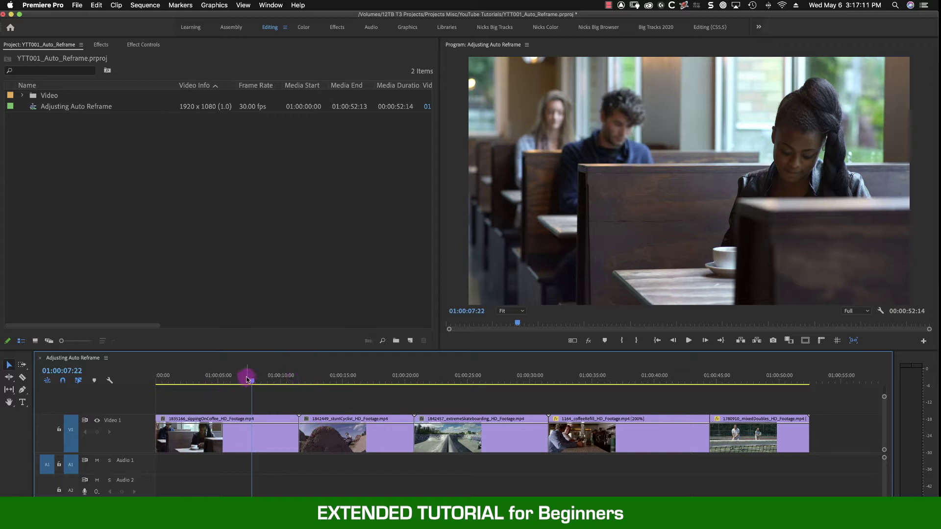
{"action": "left_click_drag", "start_coordinate": [231, 381], "coordinate": [274, 380]}
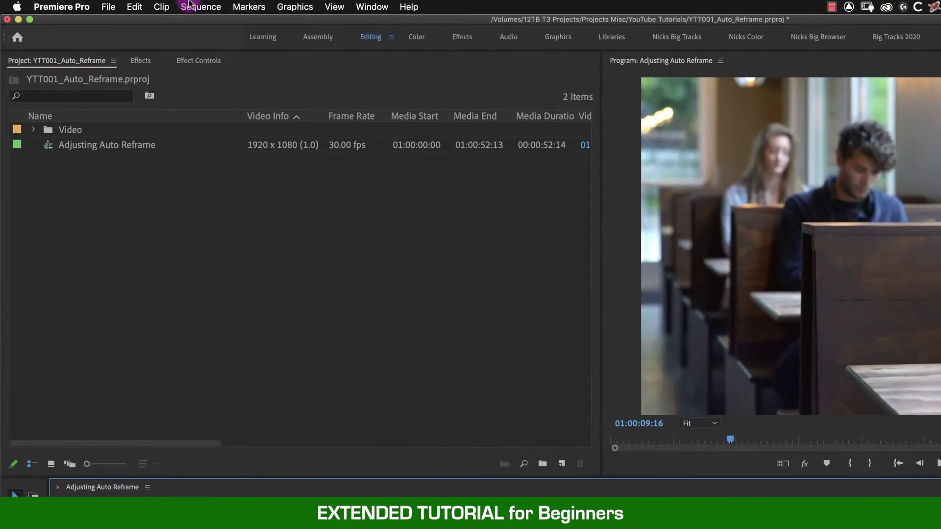
- Select the Adjusting Auto Reframe sequence in the Project panel and bring up the Sequence menu
{"action": "left_click", "coordinate": [189, 4]}
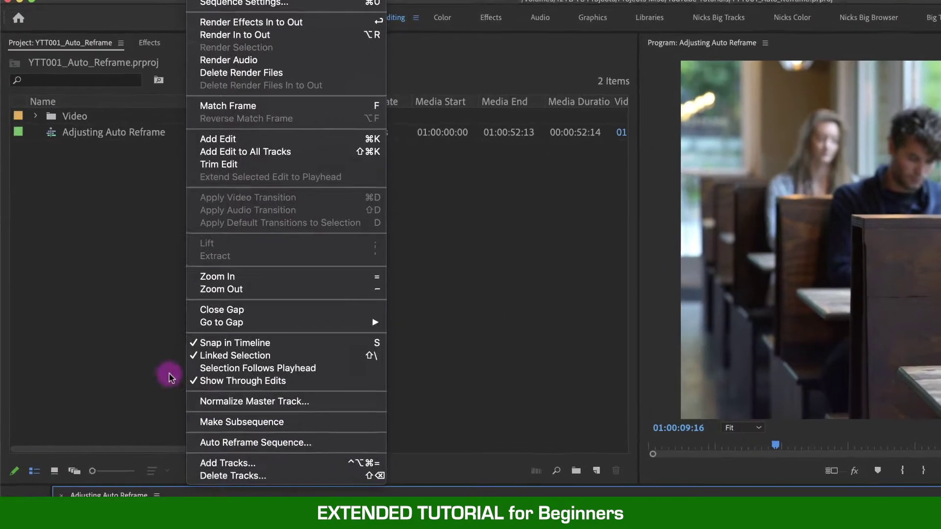
{"action": "left_click", "coordinate": [145, 344]}
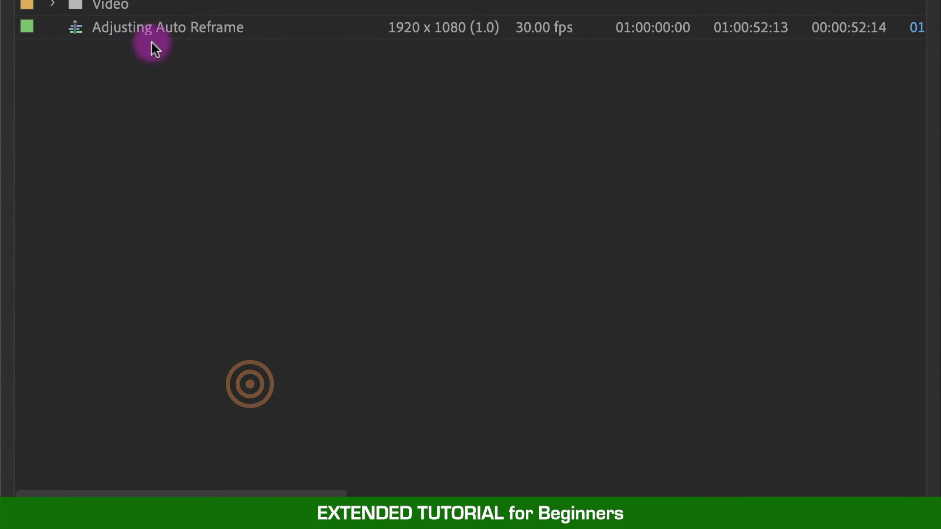
{"action": "left_click", "coordinate": [81, 145]}
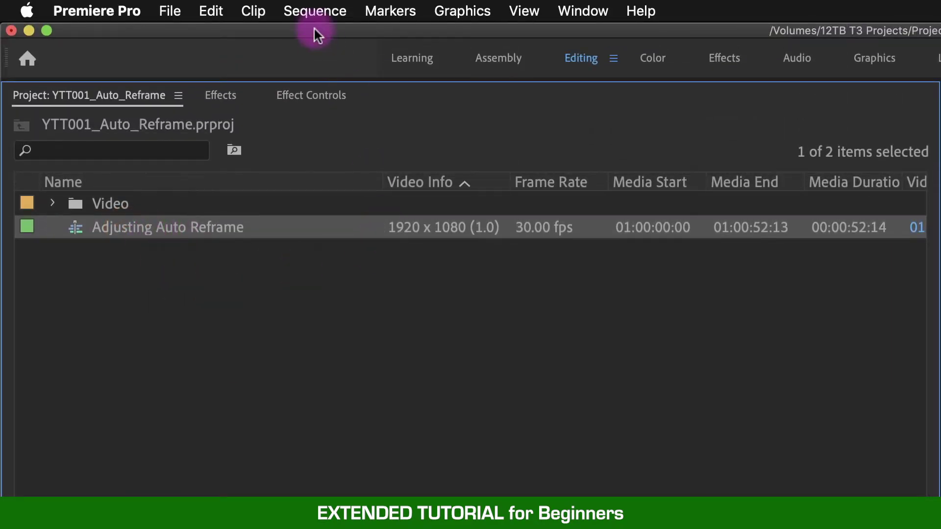
{"action": "left_click", "coordinate": [315, 11]}
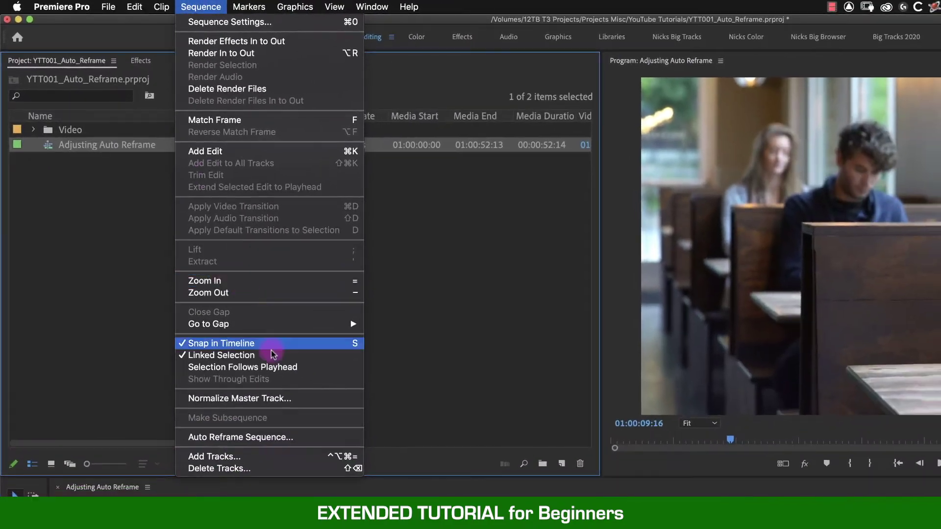
- In Auto Reframe Sequence, choose Vertical 9:16, keep the Default motion preset, and don't nest clips
{"action": "left_click", "coordinate": [318, 438]}
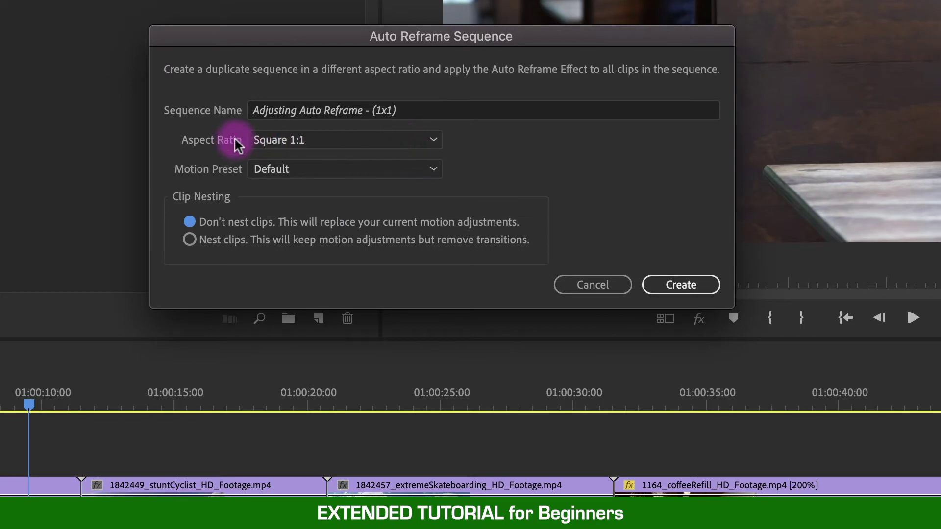
{"action": "left_click", "coordinate": [286, 140]}
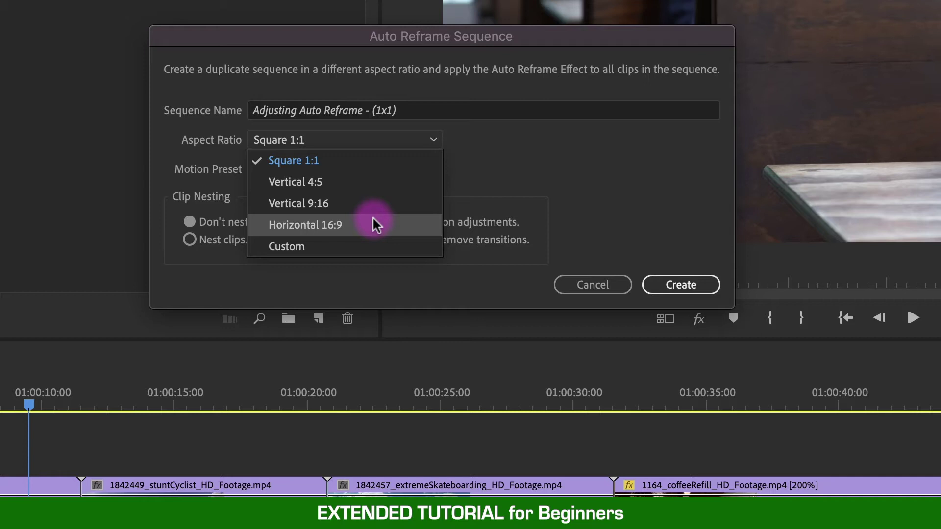
{"action": "left_click", "coordinate": [398, 202]}
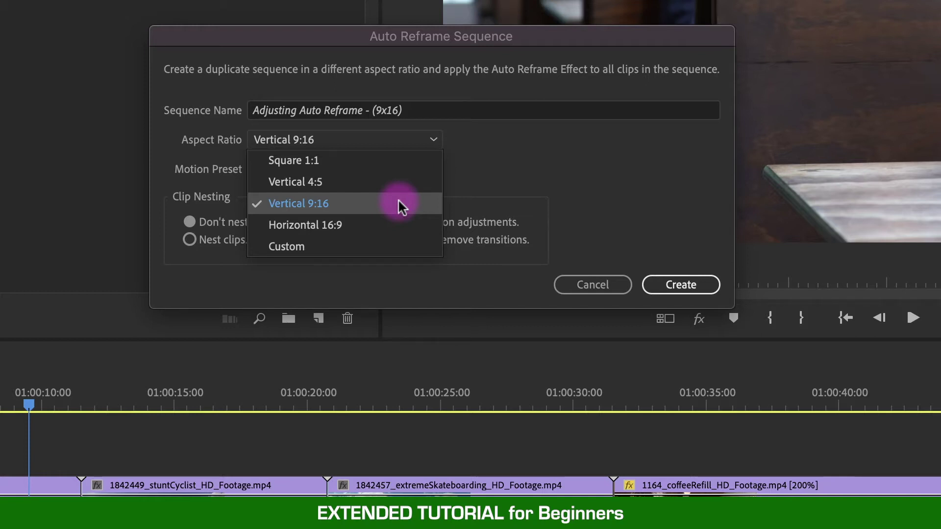
{"action": "left_click", "coordinate": [399, 201]}
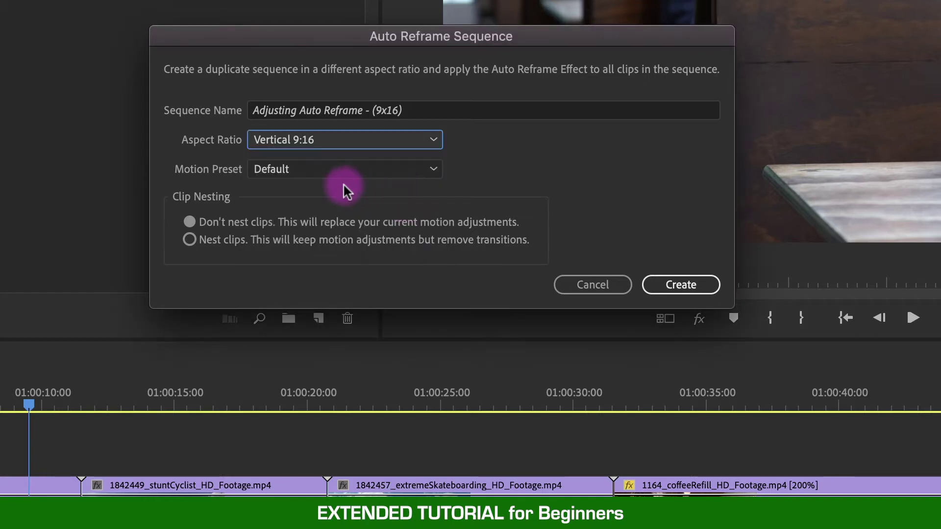
{"action": "left_click", "coordinate": [326, 165]}
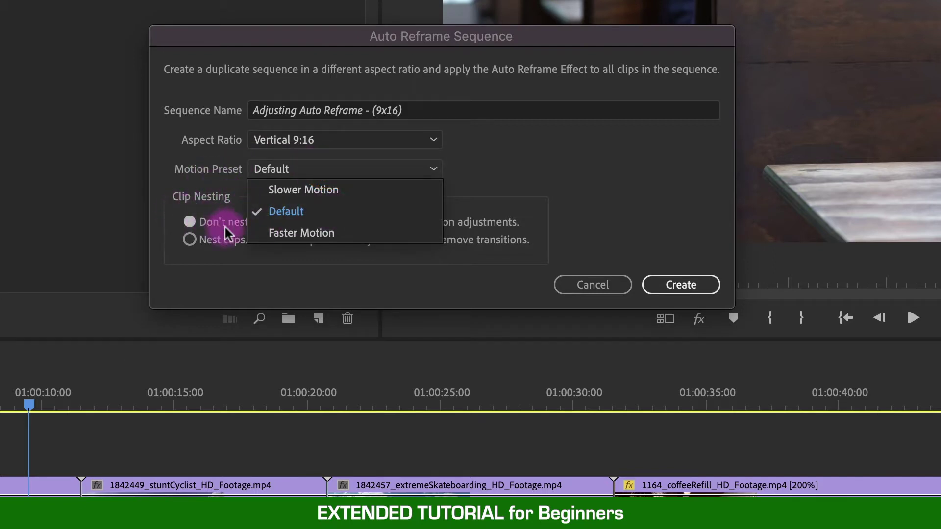
{"action": "left_click", "coordinate": [204, 190]}
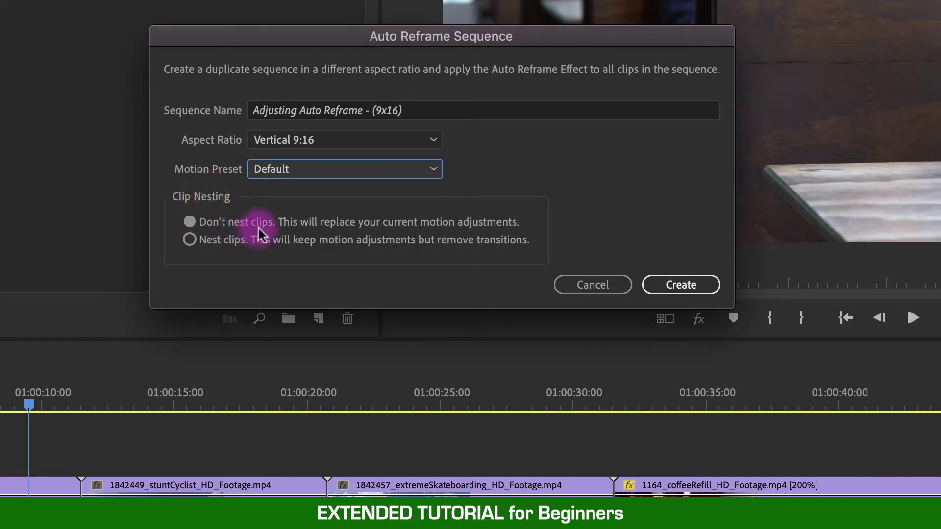
{"action": "left_click", "coordinate": [281, 224]}
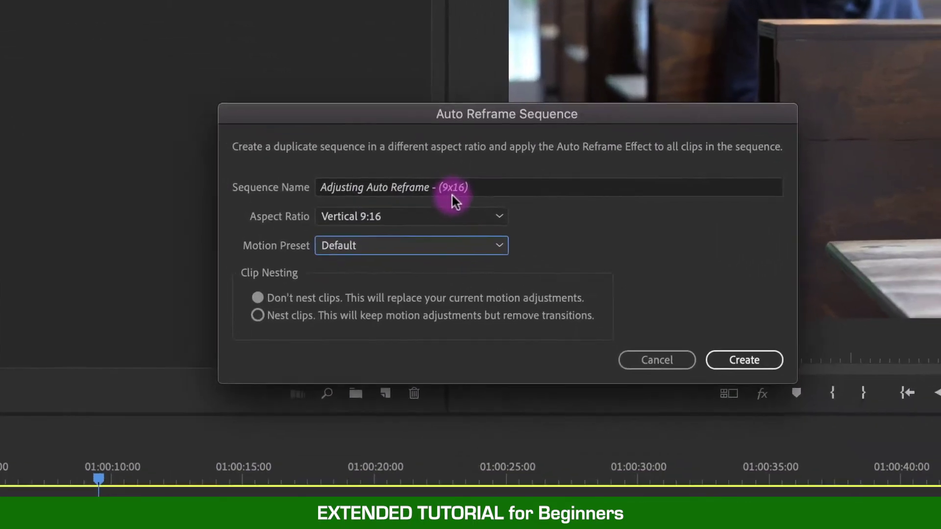
- Briefly try the Square 1:1 aspect ratio, then set it back to Vertical 9:16
{"action": "left_click", "coordinate": [661, 373]}
{"action": "left_click", "coordinate": [417, 230]}
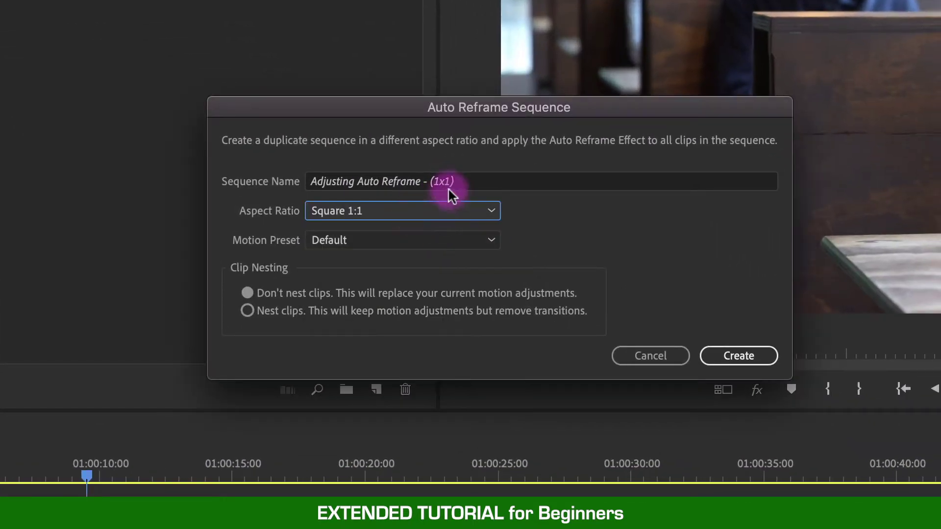
{"action": "left_click", "coordinate": [385, 216]}
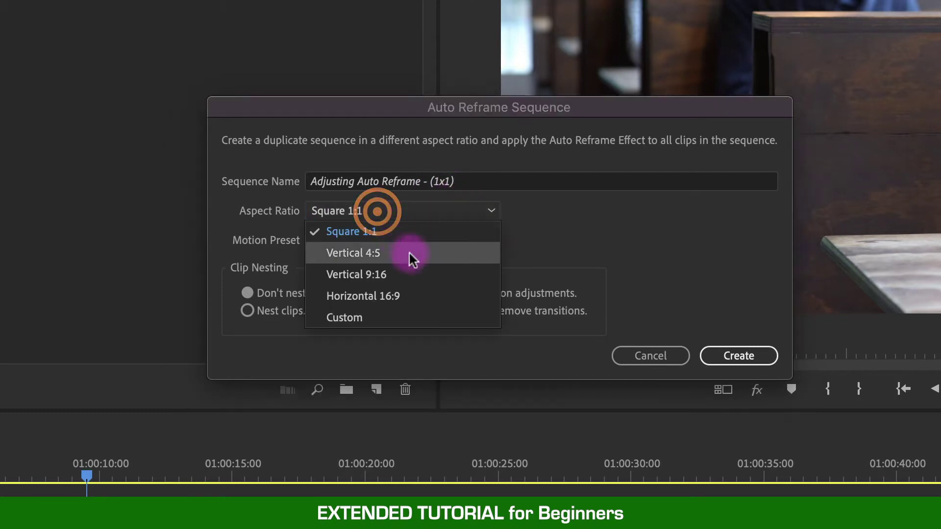
{"action": "left_click", "coordinate": [414, 269]}
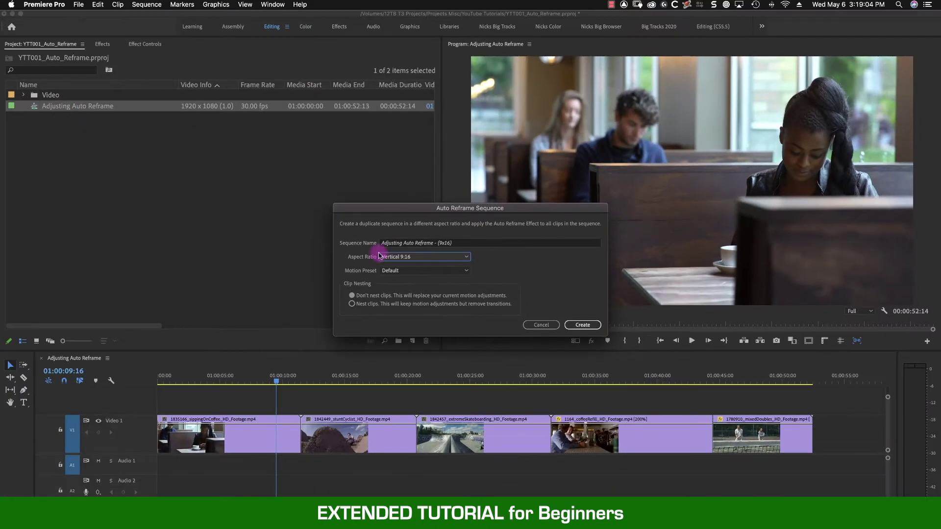
- Create the 9x16 copy, then expand the Auto Reframed Sequences bin and select the new sequence
{"action": "left_click", "coordinate": [584, 325]}
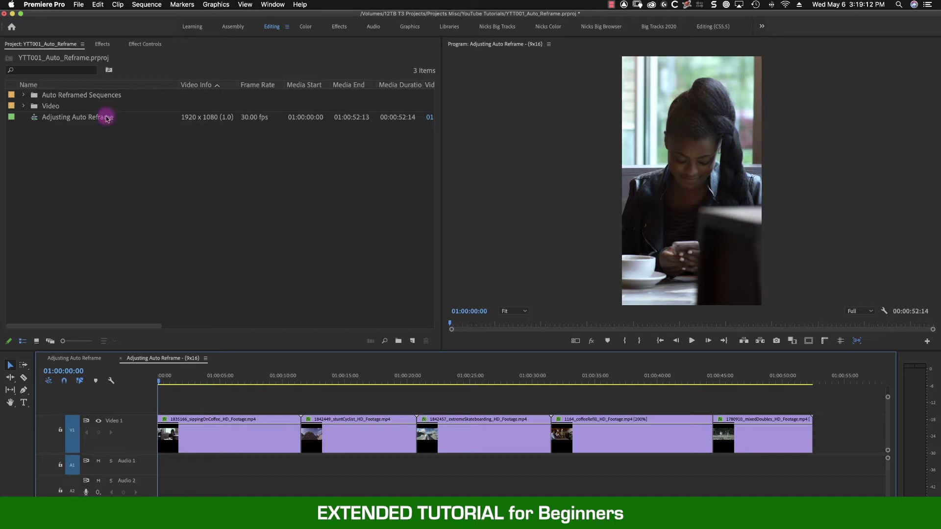
{"action": "left_click", "coordinate": [61, 96]}
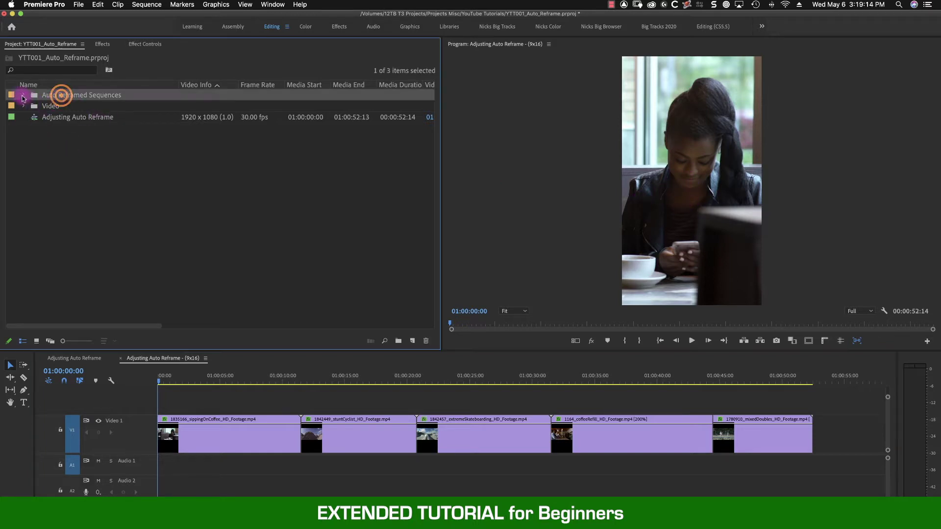
{"action": "left_click", "coordinate": [24, 95]}
{"action": "left_click", "coordinate": [83, 107]}
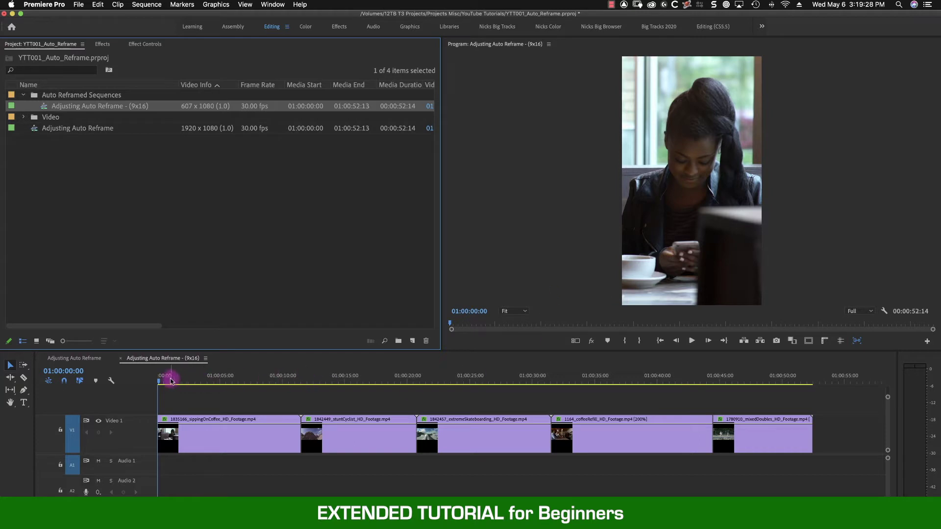
{"action": "left_click_drag", "start_coordinate": [171, 381], "coordinate": [515, 444]}
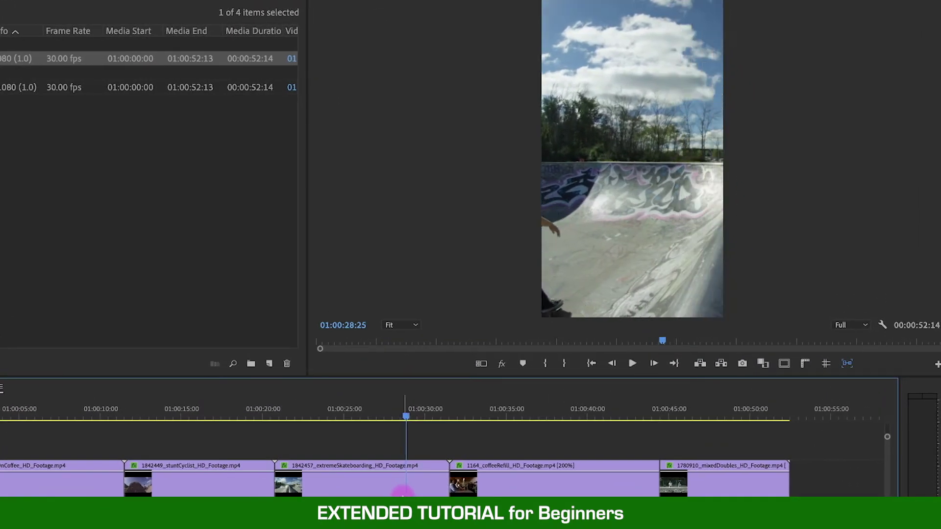
{"action": "left_click_drag", "start_coordinate": [402, 490], "coordinate": [464, 429]}
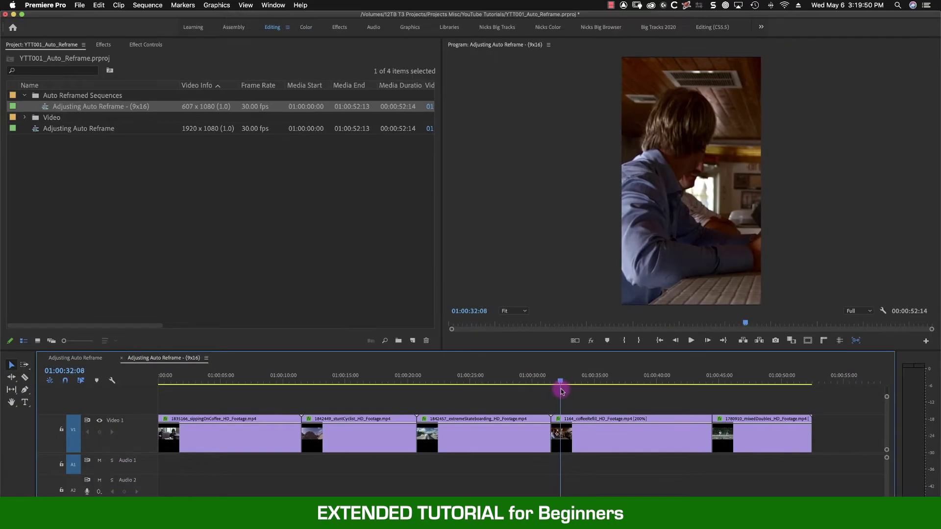
{"action": "left_click_drag", "start_coordinate": [562, 391], "coordinate": [687, 424]}
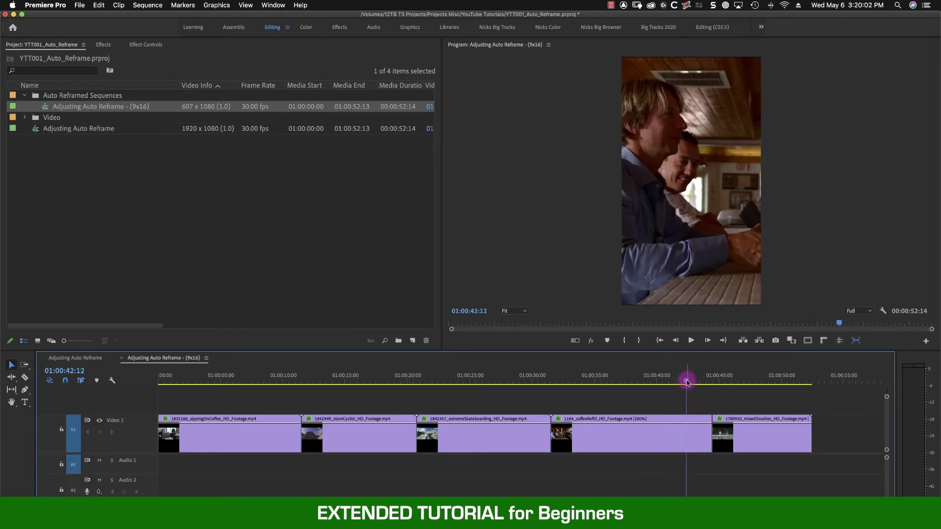
{"action": "left_click_drag", "start_coordinate": [687, 382], "coordinate": [722, 414]}
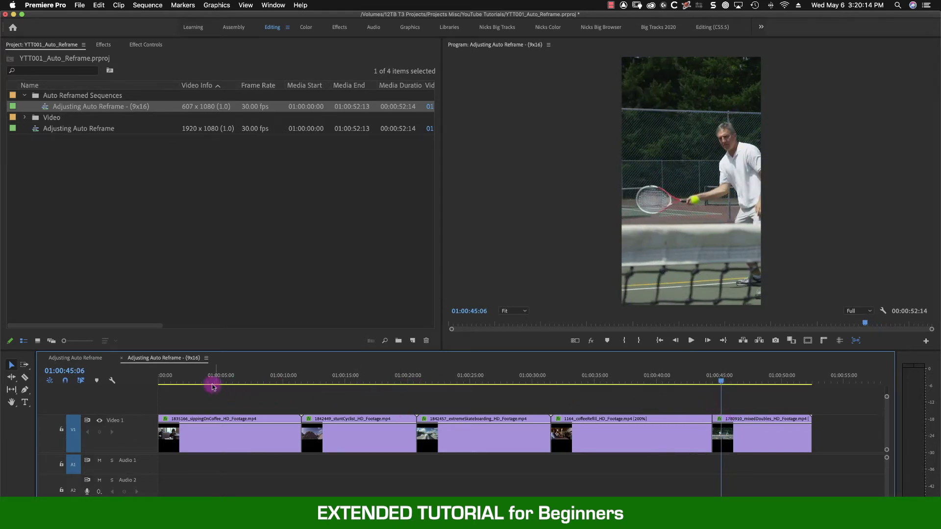
{"action": "left_click_drag", "start_coordinate": [179, 382], "coordinate": [273, 388]}
{"action": "left_click", "coordinate": [72, 358]}
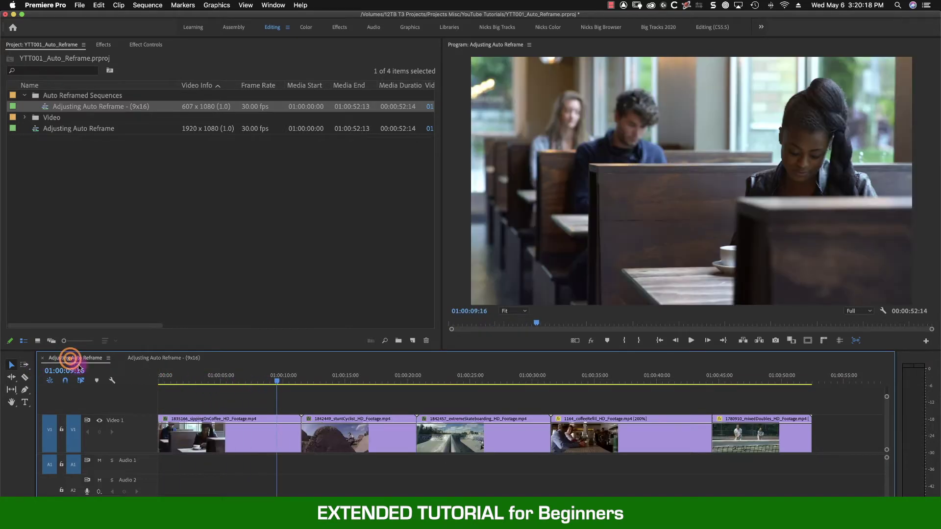
{"action": "left_click_drag", "start_coordinate": [188, 385], "coordinate": [192, 426]}
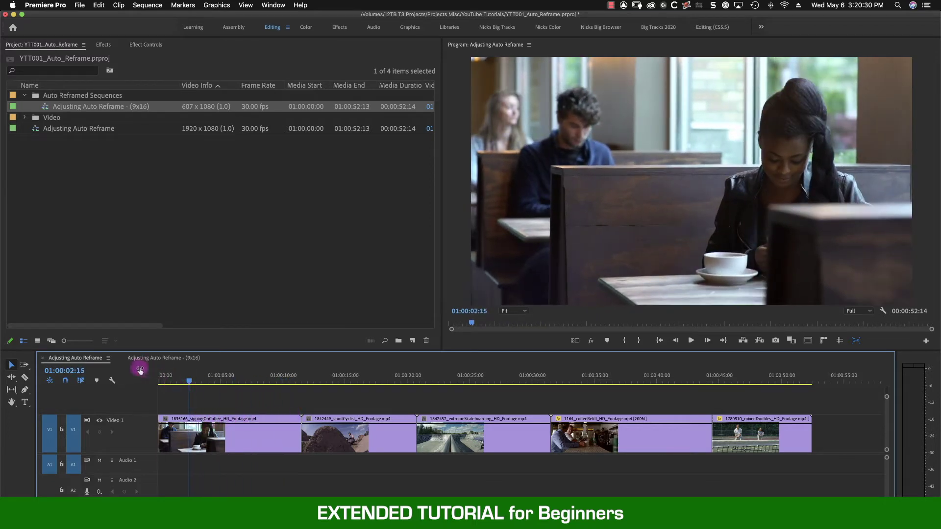
{"action": "left_click", "coordinate": [157, 359]}
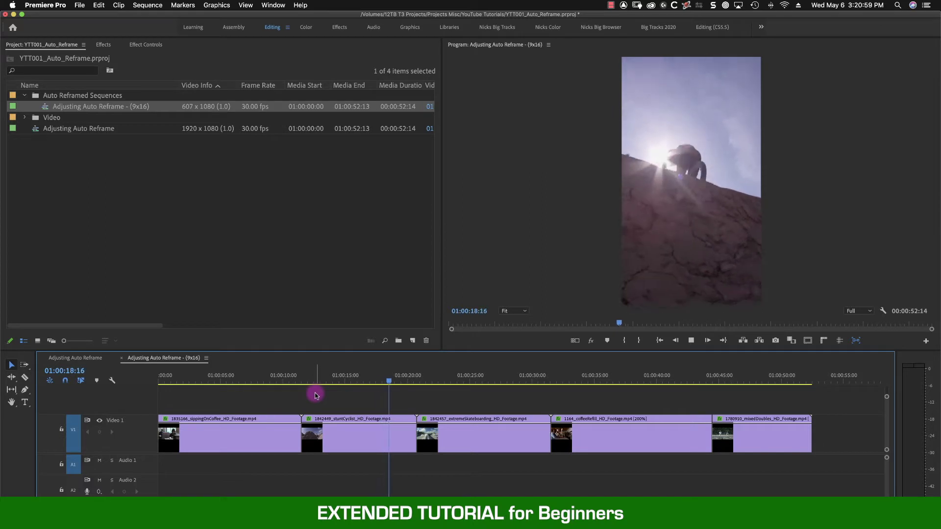
- Park the playhead at 01:00:28:14 and select the extremeSkateboarding clip in the vertical sequence
{"action": "left_click_drag", "start_coordinate": [470, 378], "coordinate": [501, 384]}
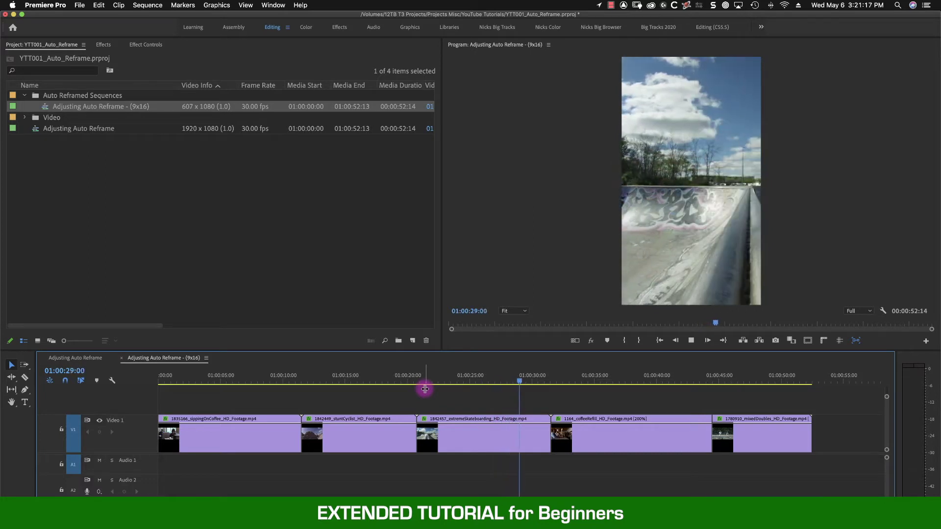
{"action": "left_click", "coordinate": [513, 379]}
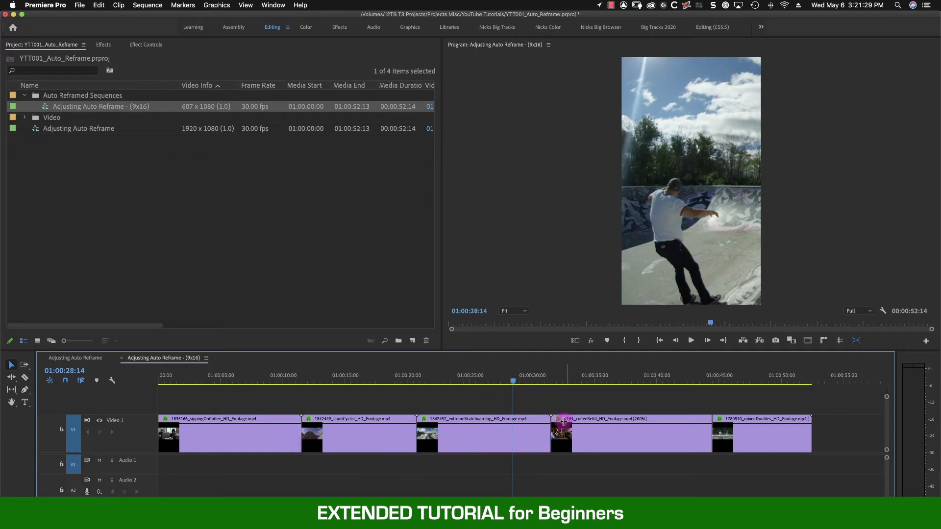
{"action": "left_click", "coordinate": [459, 438]}
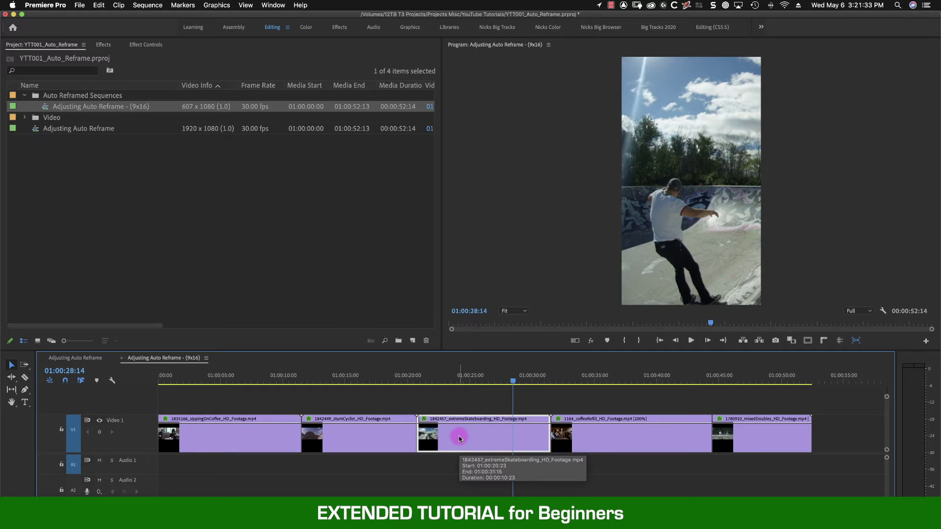
- Bring Effect Controls into view and marquee-select every Position keyframe of the skateboard clip
{"action": "left_click", "coordinate": [150, 45]}
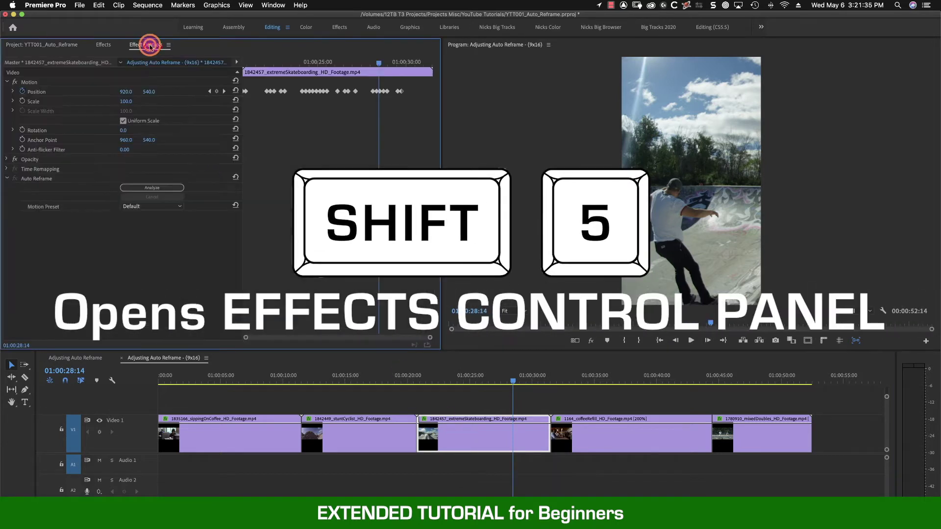
{"action": "left_click", "coordinate": [63, 45]}
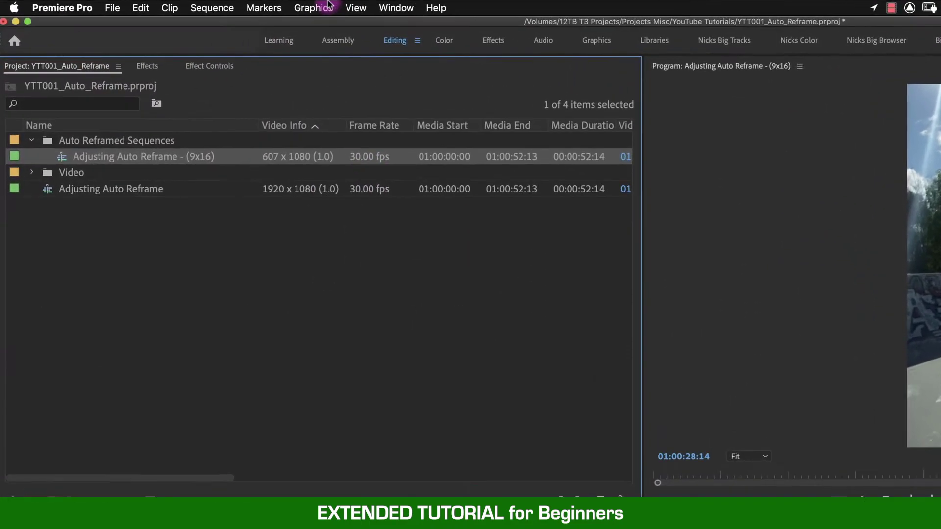
{"action": "left_click", "coordinate": [396, 7]}
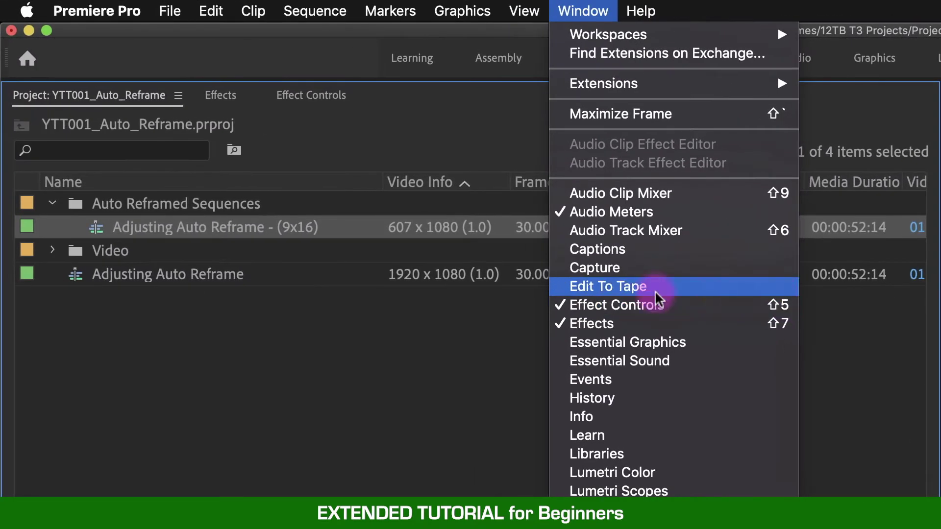
{"action": "left_click", "coordinate": [339, 238]}
{"action": "left_click", "coordinate": [317, 94]}
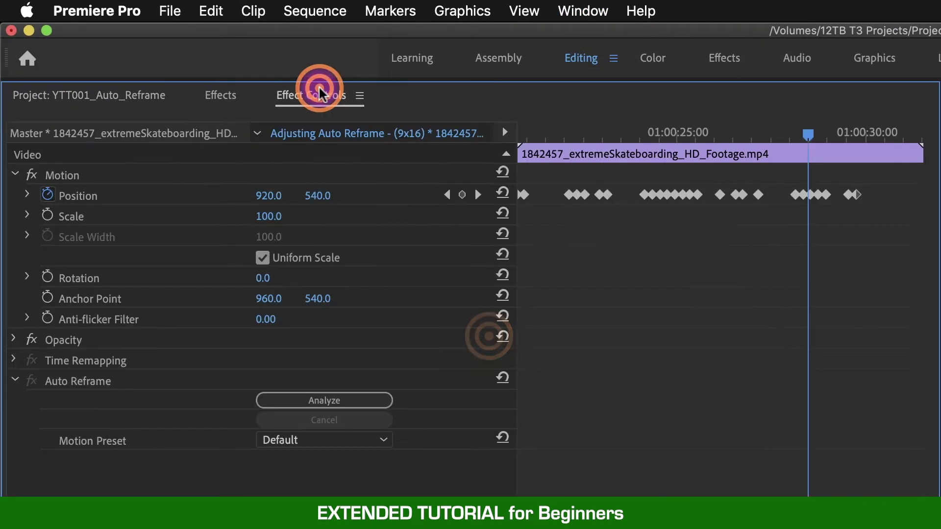
{"action": "left_click_drag", "start_coordinate": [873, 216], "coordinate": [512, 184]}
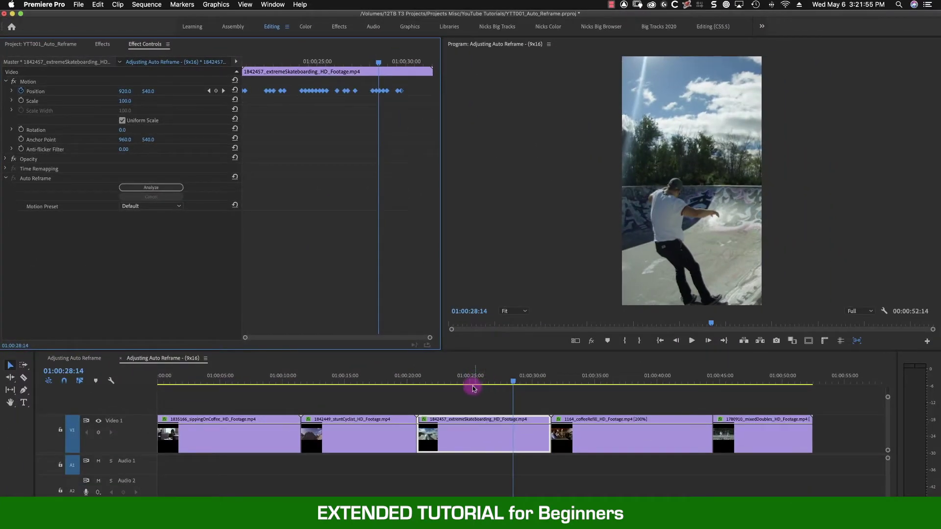
- Zoom into the keyframes near 01:00:28 and delete the three selected Position keyframes
{"action": "left_click_drag", "start_coordinate": [442, 384], "coordinate": [518, 393]}
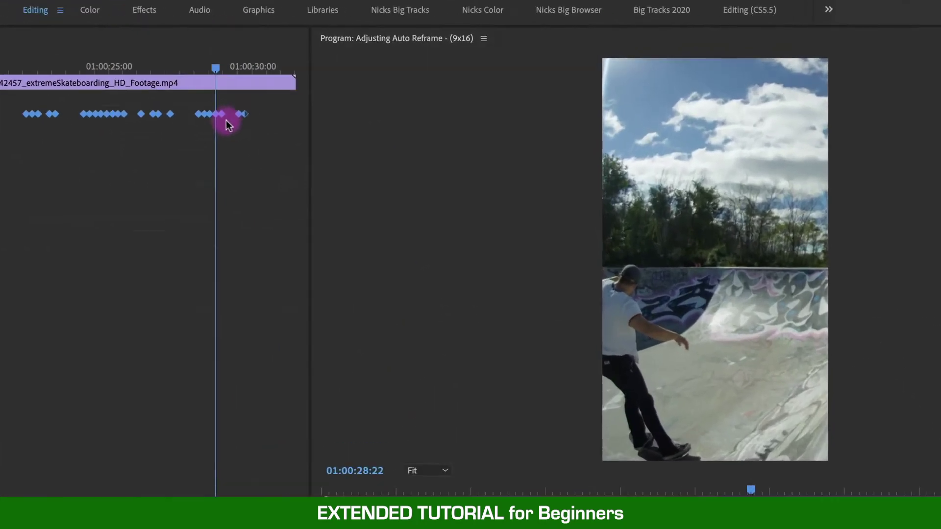
{"action": "mouse_move", "coordinate": [168, 69]}
{"action": "left_mouse_down"}
{"action": "mouse_move", "coordinate": [155, 69]}
{"action": "mouse_move", "coordinate": [162, 72]}
{"action": "left_mouse_up"}
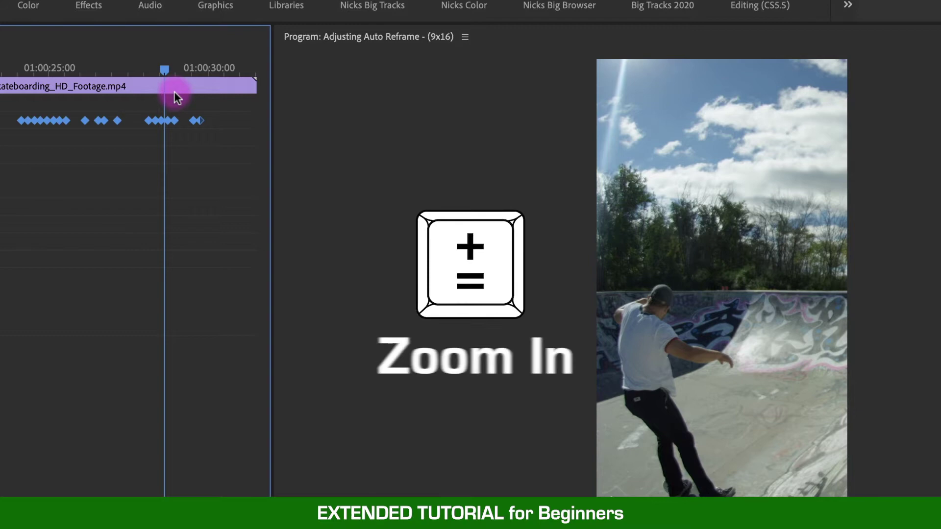
{"action": "key", "text": "equal"}
{"action": "key", "text": "equal"}
{"action": "left_click_drag", "start_coordinate": [59, 65], "coordinate": [246, 135]}
{"action": "key", "text": "Delete"}
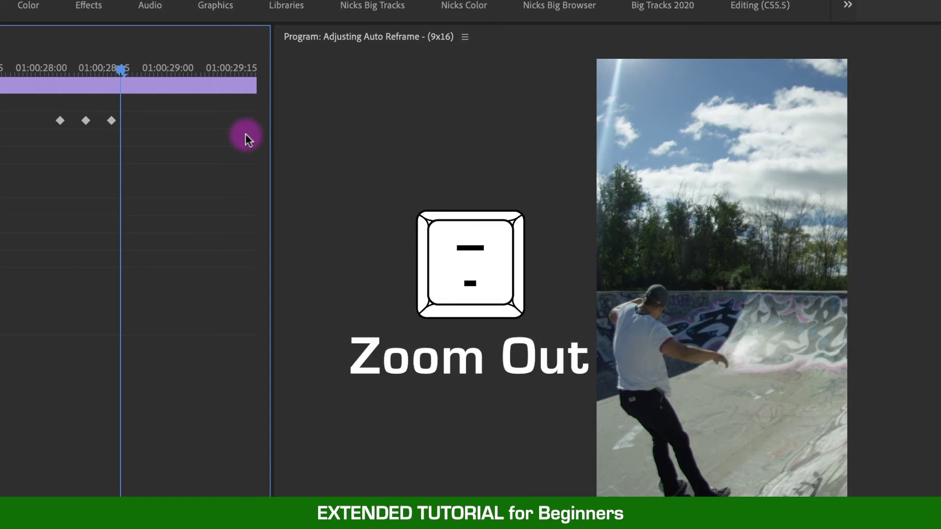
- Delete the remaining Position keyframe at the clip end and move the playhead into the diner clip
{"action": "key", "text": "minus"}
{"action": "left_click_drag", "start_coordinate": [194, 105], "coordinate": [169, 134]}
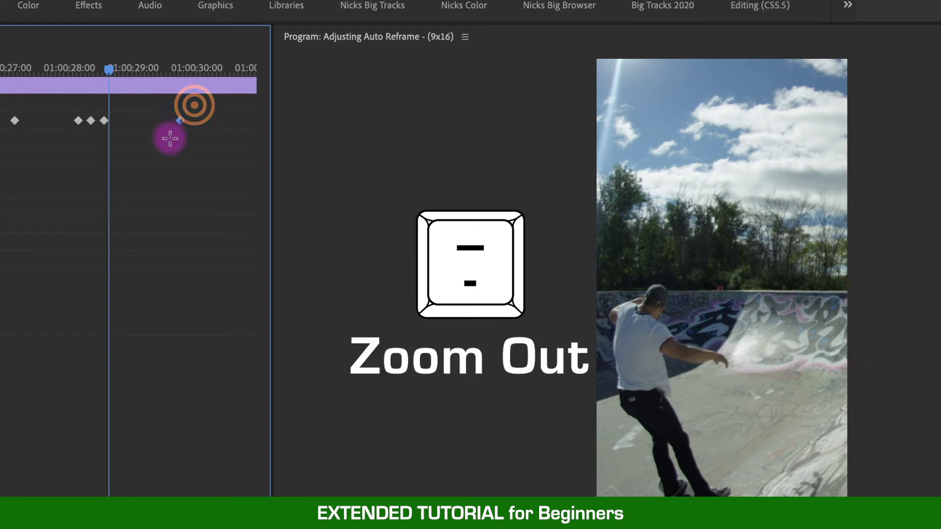
{"action": "key", "text": "Delete"}
{"action": "key", "text": "minus"}
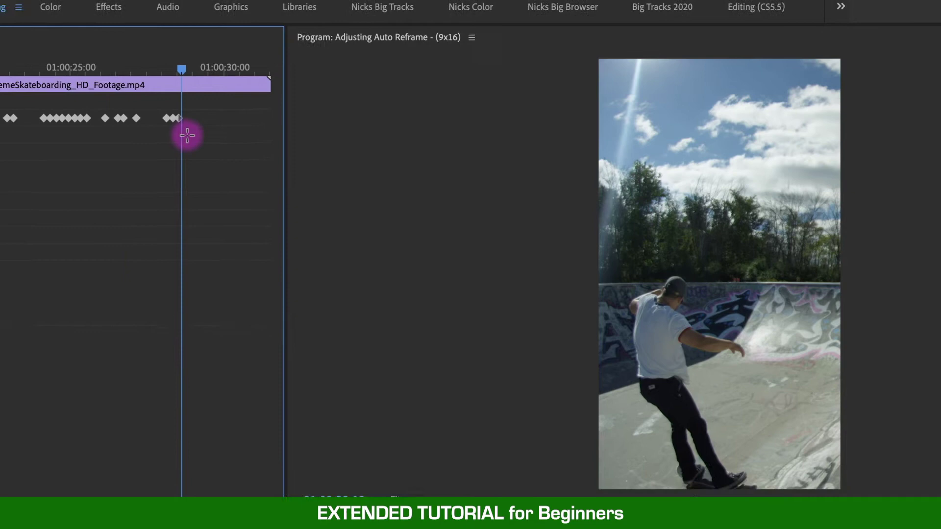
{"action": "left_click", "coordinate": [495, 381]}
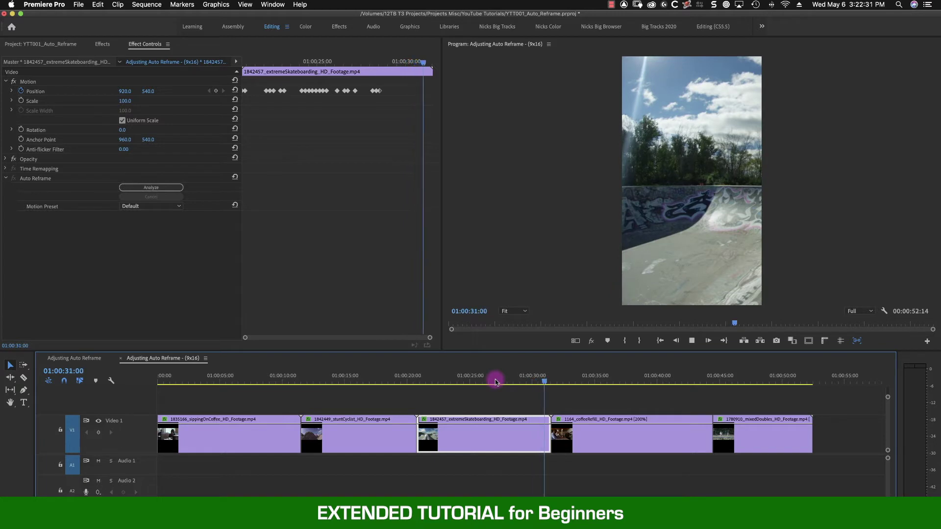
- Stop playback and preview the coffee refill clip in the original widescreen sequence
{"action": "key", "text": "space"}
{"action": "left_click", "coordinate": [569, 392]}
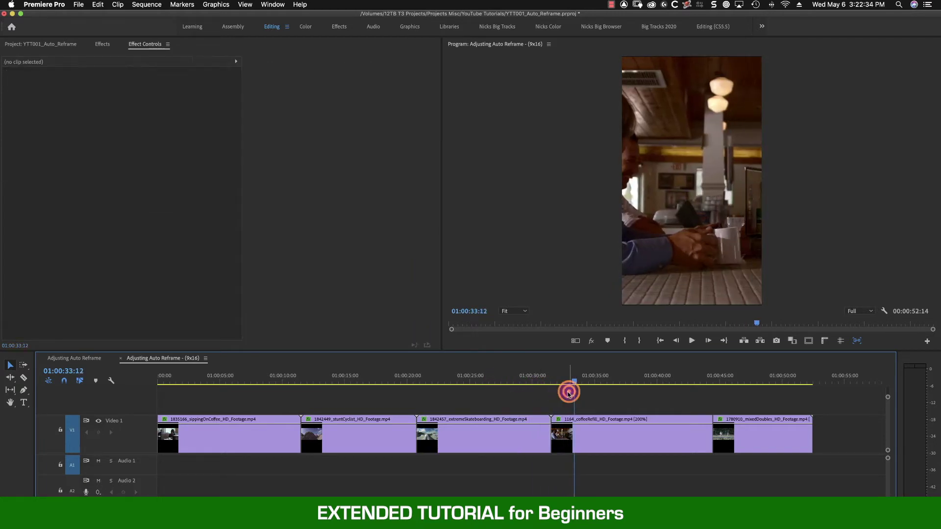
{"action": "left_click", "coordinate": [85, 360]}
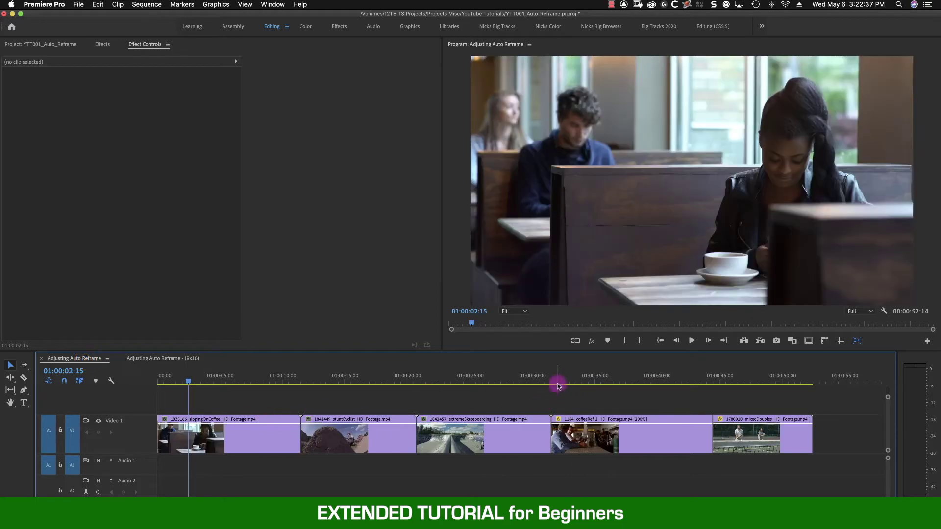
{"action": "left_click_drag", "start_coordinate": [564, 380], "coordinate": [662, 407]}
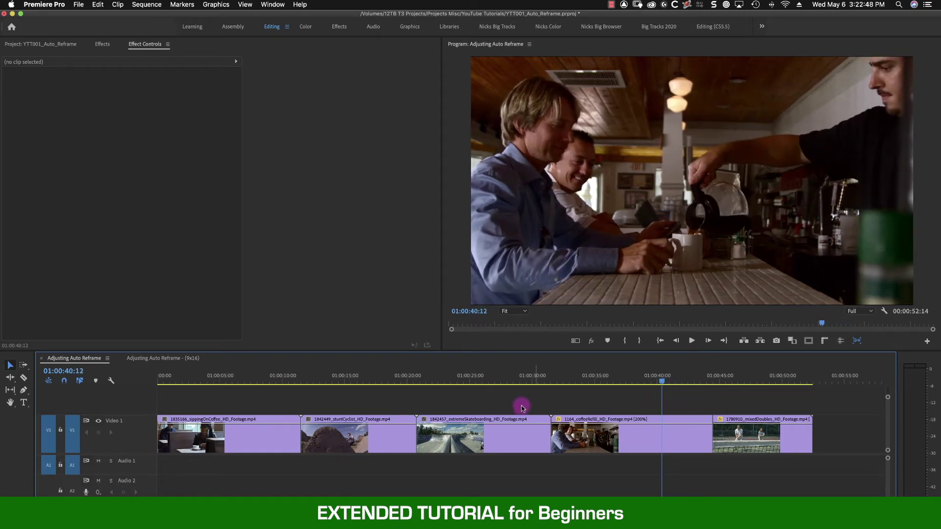
- Back in the 9x16 sequence, select the coffeeRefill clip, then play and scrub it to check framing
{"action": "left_click", "coordinate": [160, 358]}
{"action": "left_click", "coordinate": [551, 378]}
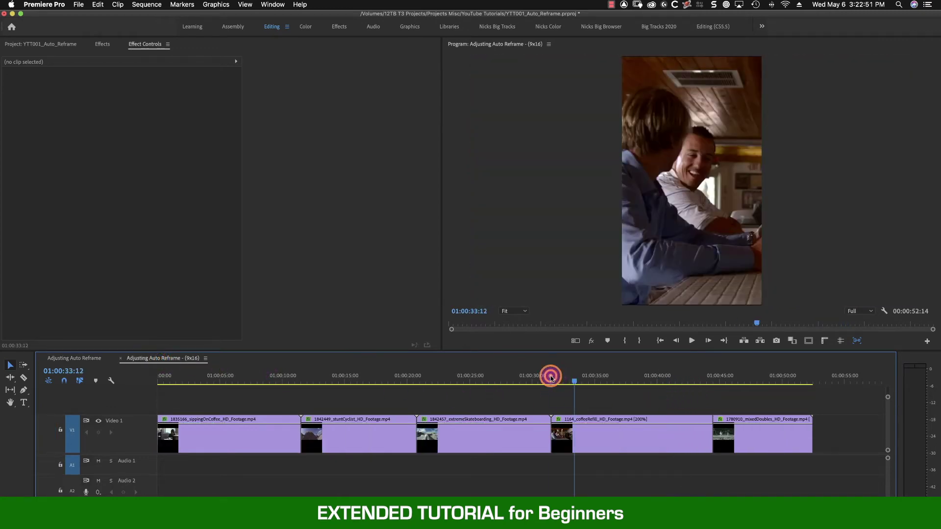
{"action": "left_click", "coordinate": [615, 442]}
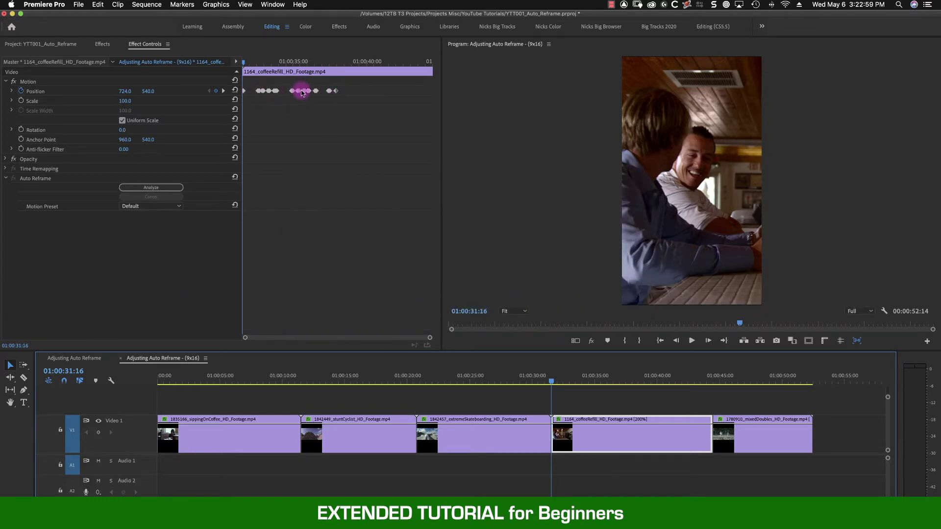
{"action": "key", "text": "space"}
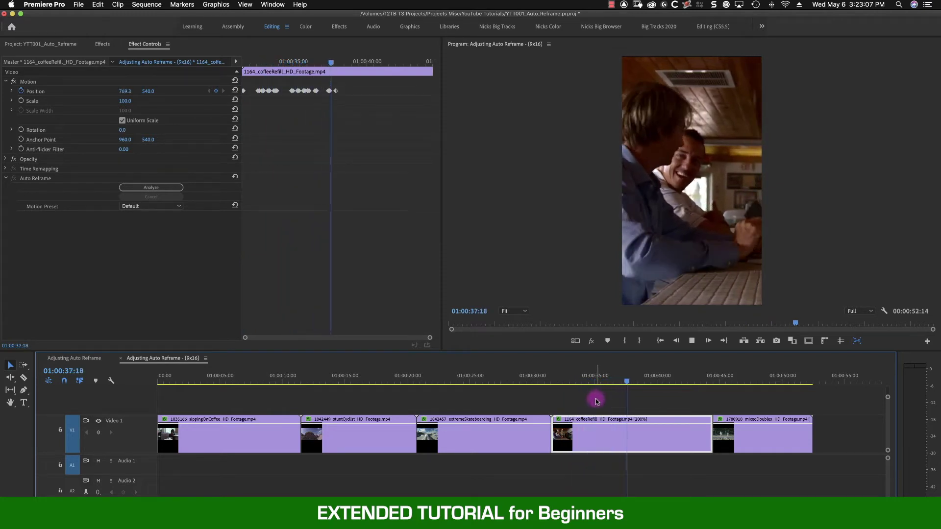
{"action": "key", "text": "space"}
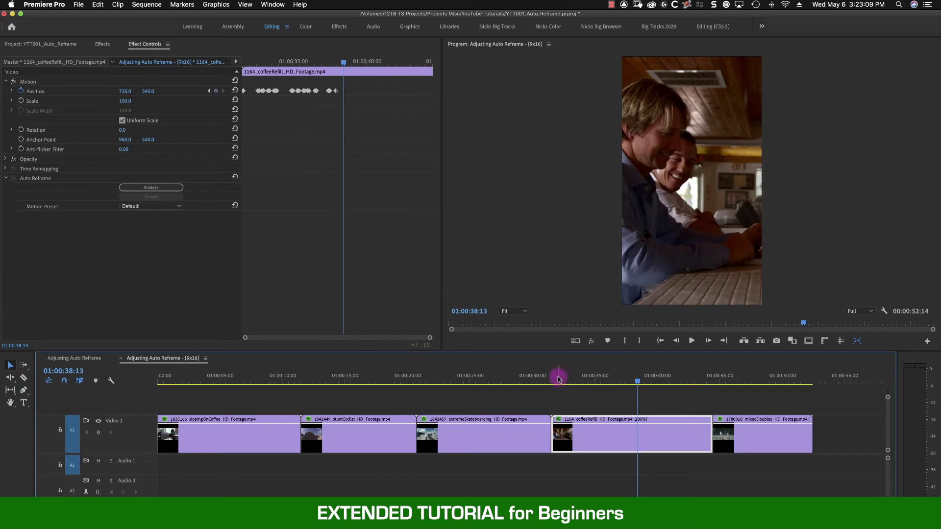
{"action": "left_click_drag", "start_coordinate": [558, 378], "coordinate": [691, 390]}
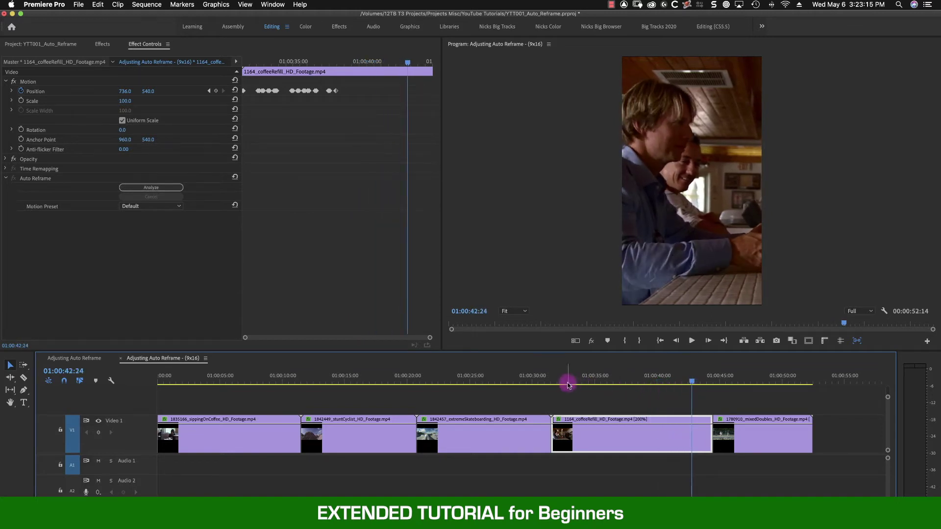
{"action": "left_click_drag", "start_coordinate": [567, 385], "coordinate": [637, 428]}
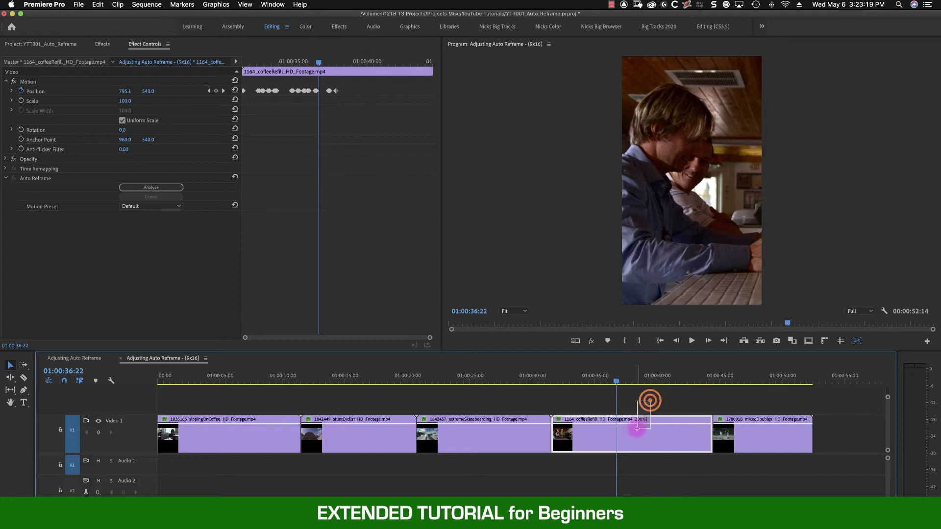
- Remove the coffeeRefill clip's Motion and Auto Reframe attributes, leaving a static Position of 303.5, 540.0
{"action": "right_click", "coordinate": [620, 436]}
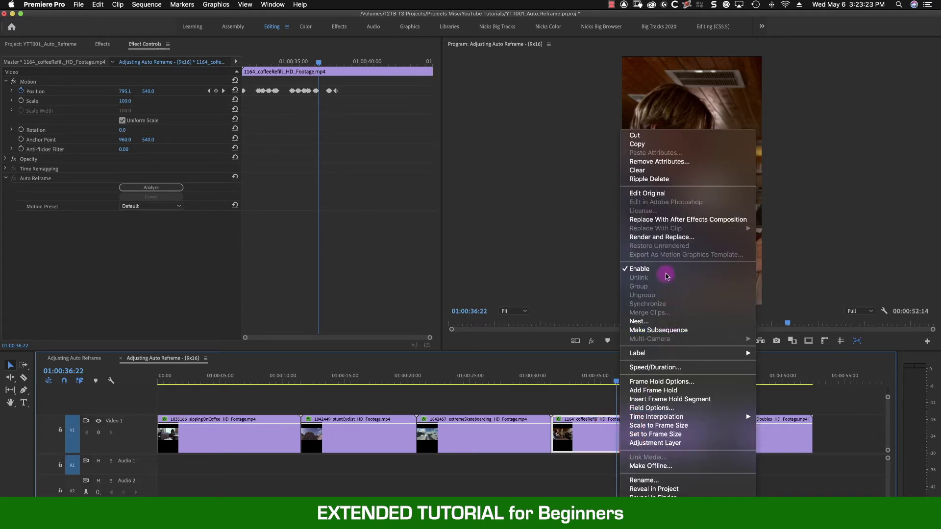
{"action": "left_click", "coordinate": [664, 166]}
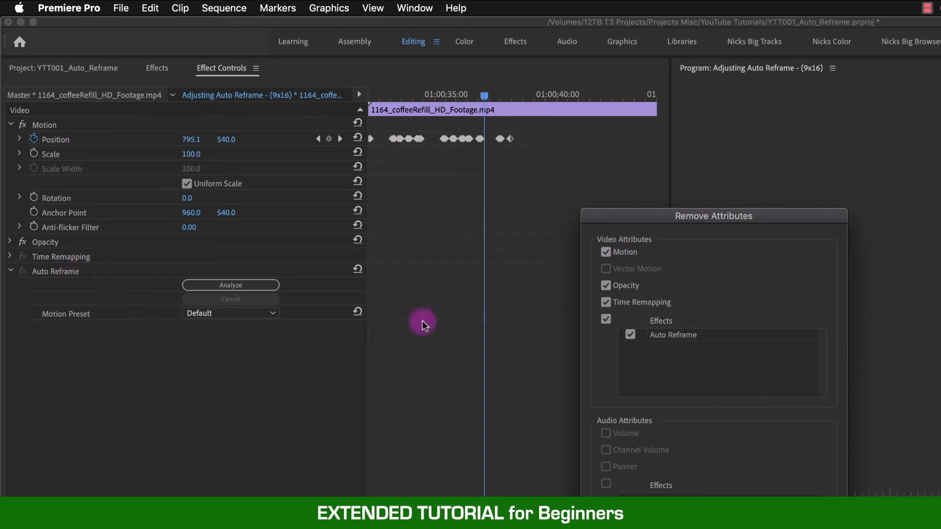
{"action": "left_click", "coordinate": [537, 389]}
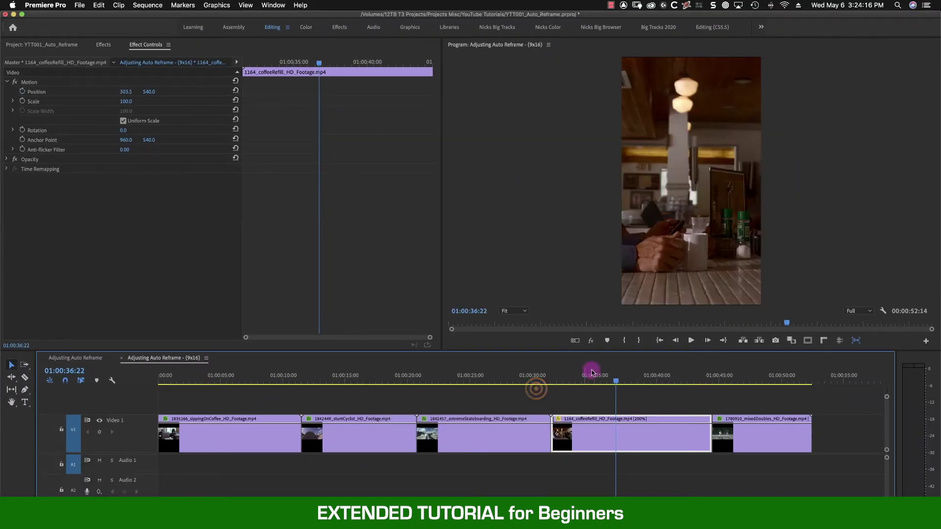
{"action": "mouse_move", "coordinate": [592, 373]}
{"action": "left_mouse_down"}
{"action": "mouse_move", "coordinate": [601, 374]}
{"action": "mouse_move", "coordinate": [567, 376]}
{"action": "mouse_move", "coordinate": [659, 390]}
{"action": "mouse_move", "coordinate": [698, 384]}
{"action": "mouse_move", "coordinate": [578, 384]}
{"action": "left_mouse_up"}
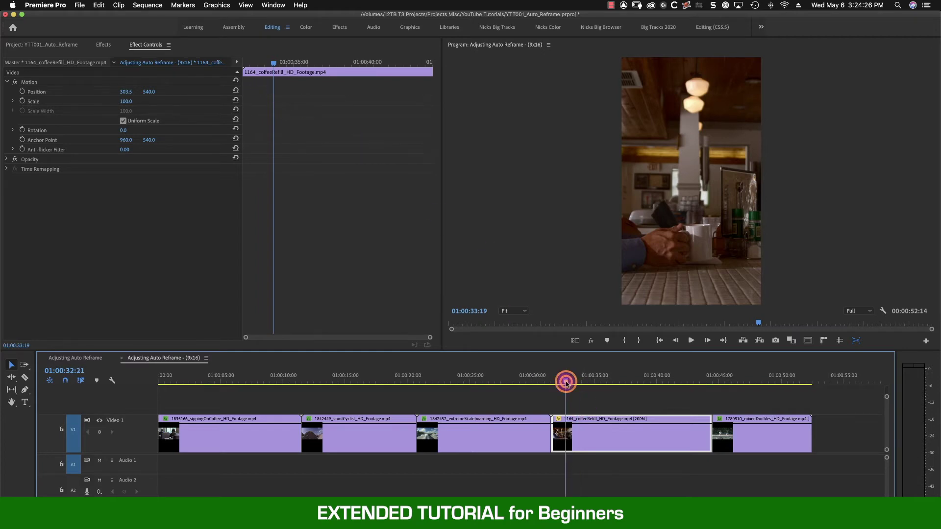
- Keyframe the coffee clip's Position X from 751.5 at its start to 232.5 at 01:00:42:09
{"action": "left_click_drag", "start_coordinate": [566, 383], "coordinate": [552, 382]}
{"action": "left_click", "coordinate": [576, 433]}
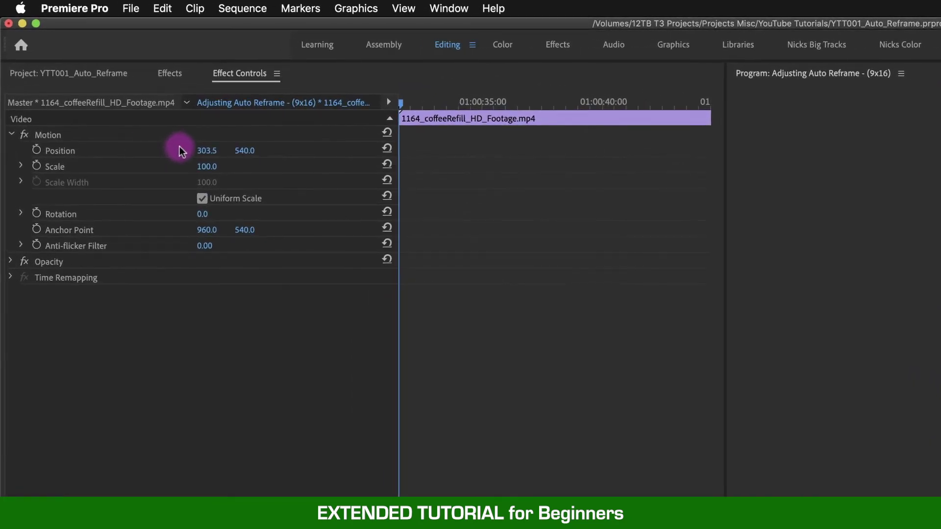
{"action": "mouse_move", "coordinate": [213, 156]}
{"action": "left_mouse_down"}
{"action": "mouse_move", "coordinate": [242, 151]}
{"action": "mouse_move", "coordinate": [208, 152]}
{"action": "left_mouse_up"}
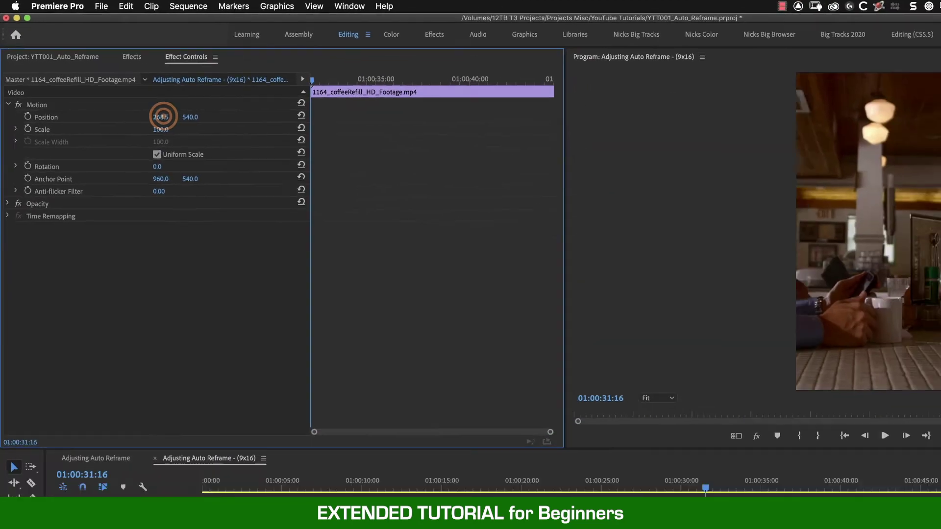
{"action": "left_click_drag", "start_coordinate": [163, 117], "coordinate": [242, 117]}
{"action": "left_click_drag", "start_coordinate": [125, 92], "coordinate": [171, 91]}
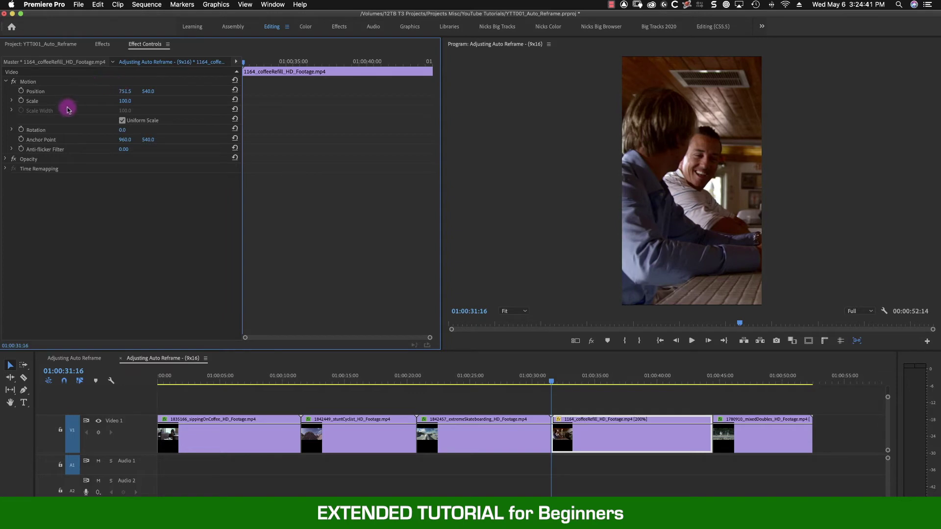
{"action": "left_click", "coordinate": [21, 92]}
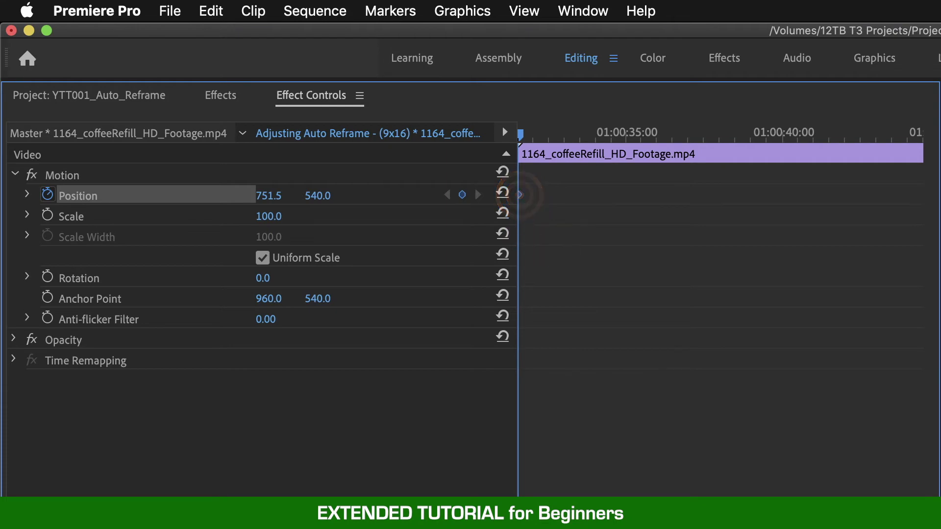
{"action": "left_click_drag", "start_coordinate": [554, 384], "coordinate": [686, 395]}
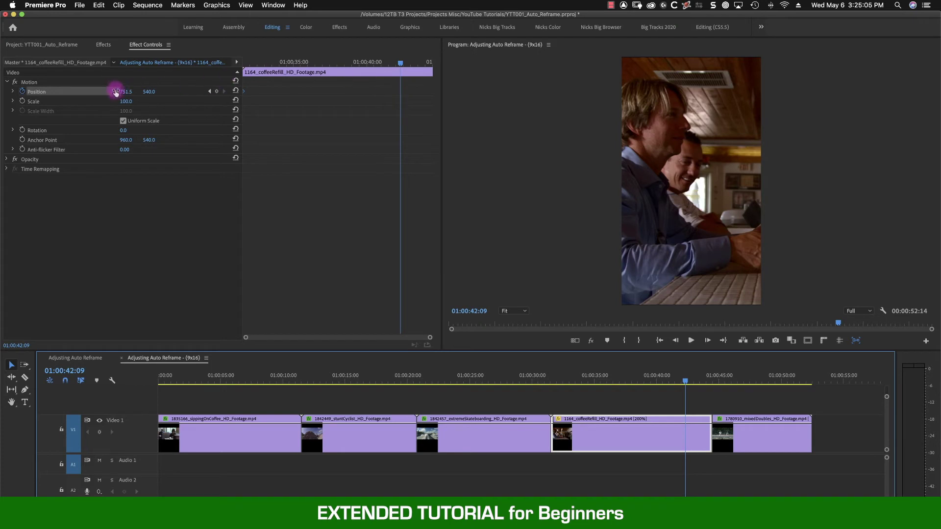
{"action": "left_click_drag", "start_coordinate": [115, 92], "coordinate": [64, 92]}
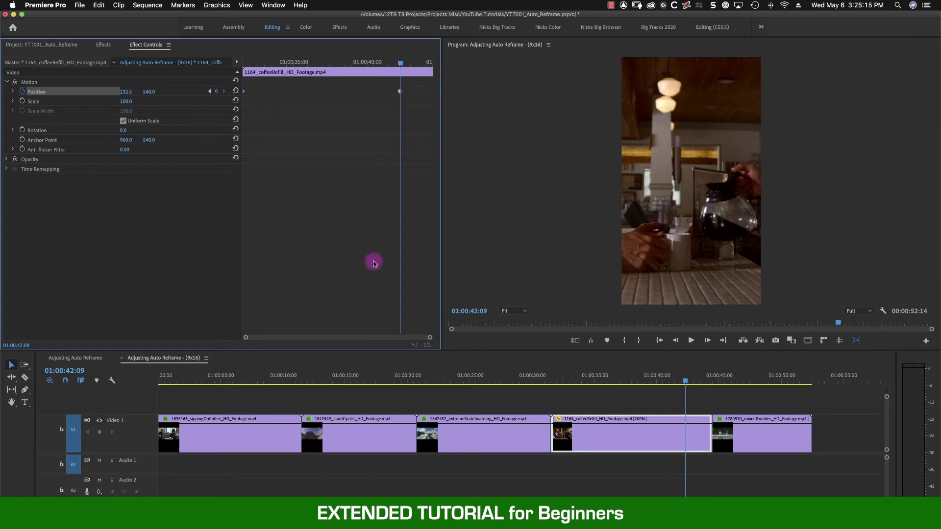
- Preview the pan, then give the 01:00:42:09 Position keyframe Ease In temporal interpolation
{"action": "left_click", "coordinate": [552, 376]}
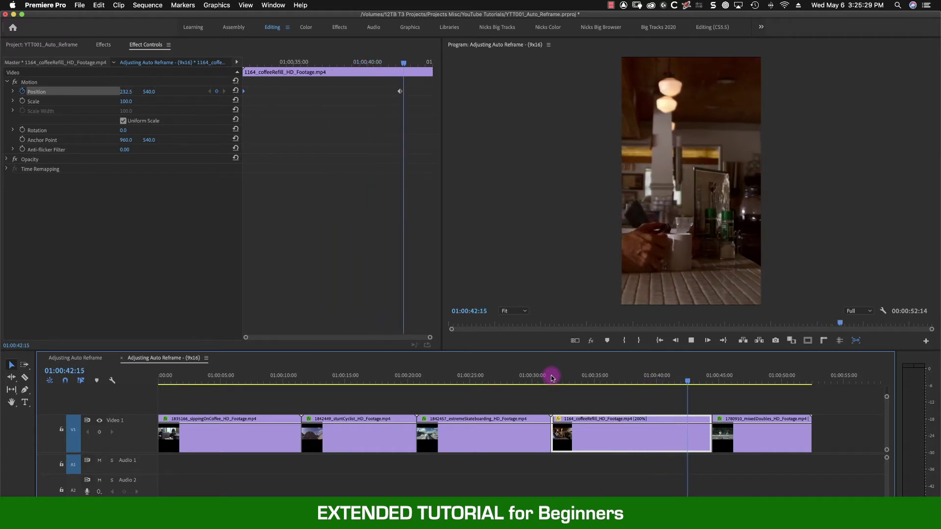
{"action": "key", "text": "space"}
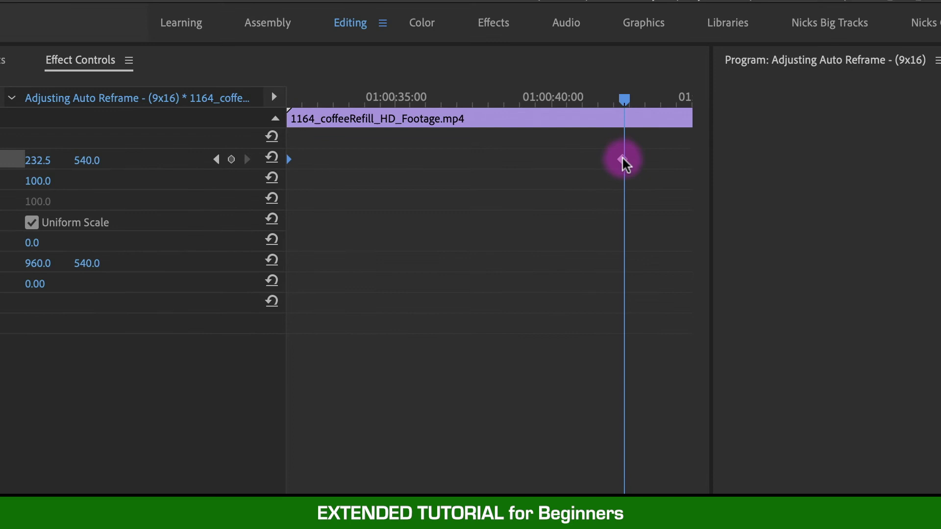
{"action": "right_click", "coordinate": [622, 158]}
{"action": "mouse_move", "coordinate": [690, 327]}
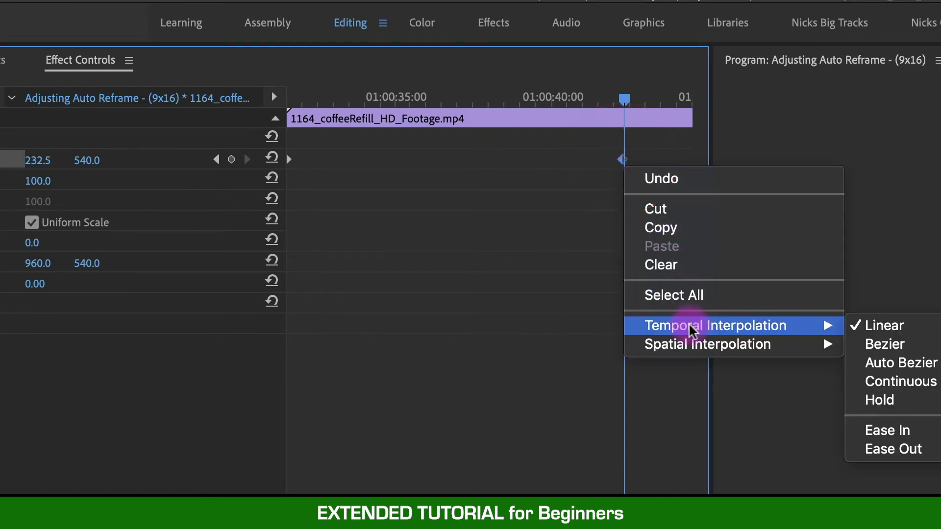
{"action": "left_click", "coordinate": [901, 430]}
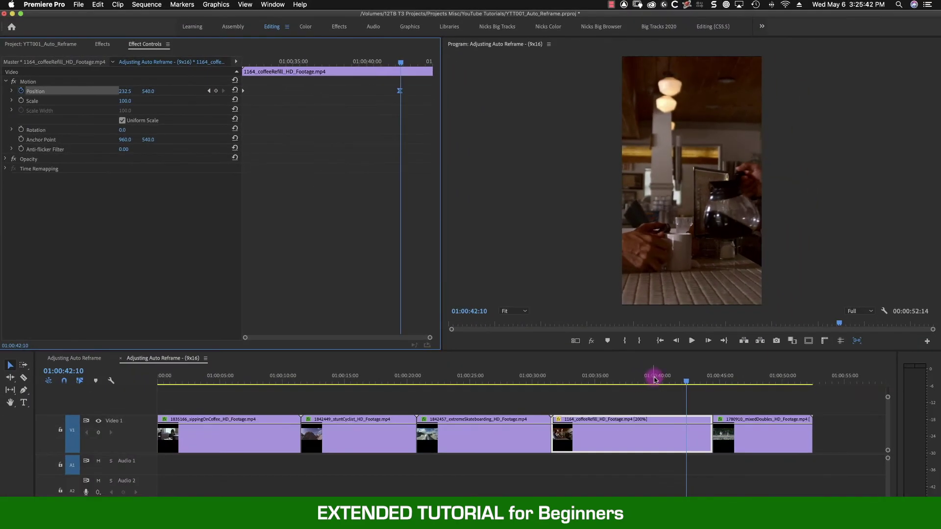
{"action": "left_click", "coordinate": [654, 379]}
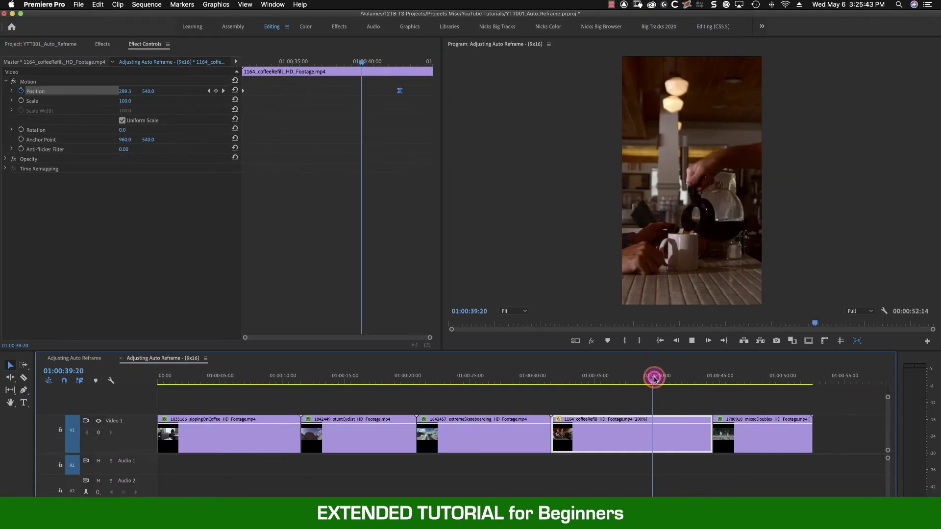
- Select the mixedDoubles tennis clip and zoom in on its Effect Controls keyframes
{"action": "key", "text": "space"}
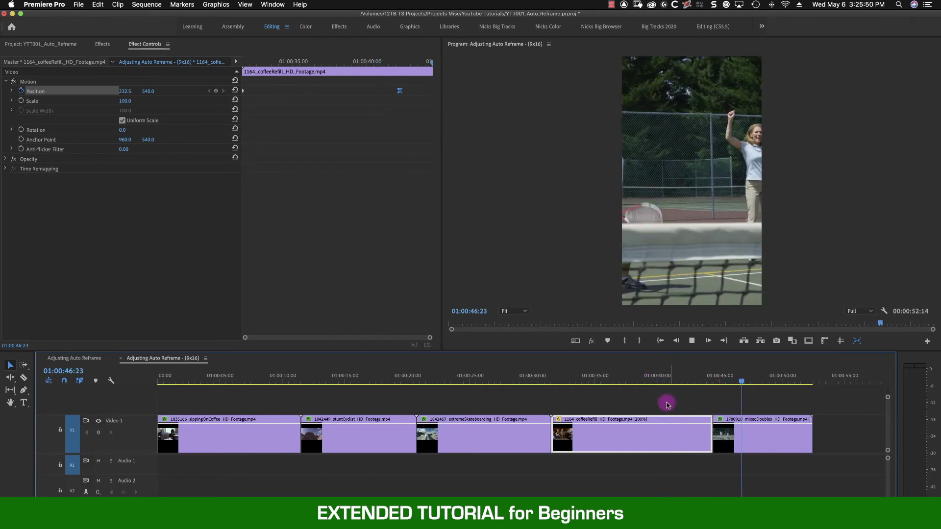
{"action": "left_click", "coordinate": [722, 377]}
{"action": "left_click", "coordinate": [753, 438]}
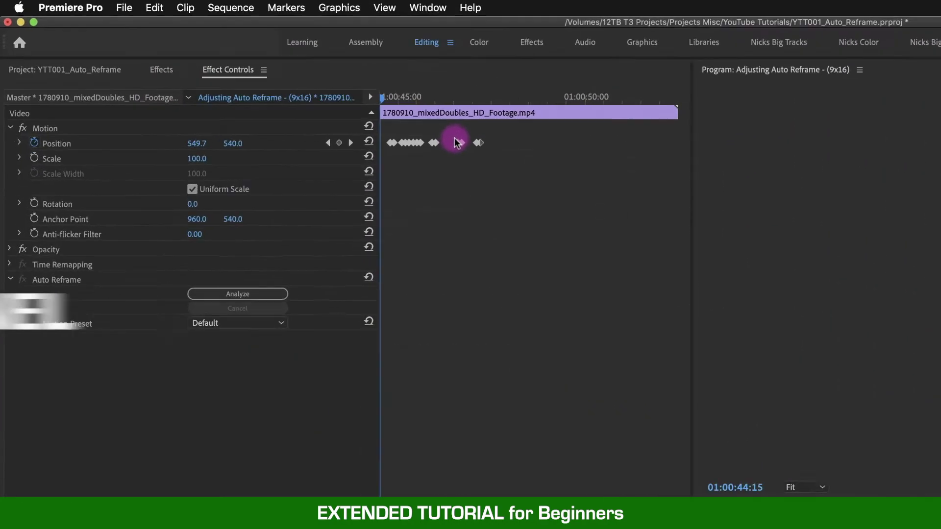
{"action": "left_click", "coordinate": [630, 218]}
{"action": "key", "text": "="}
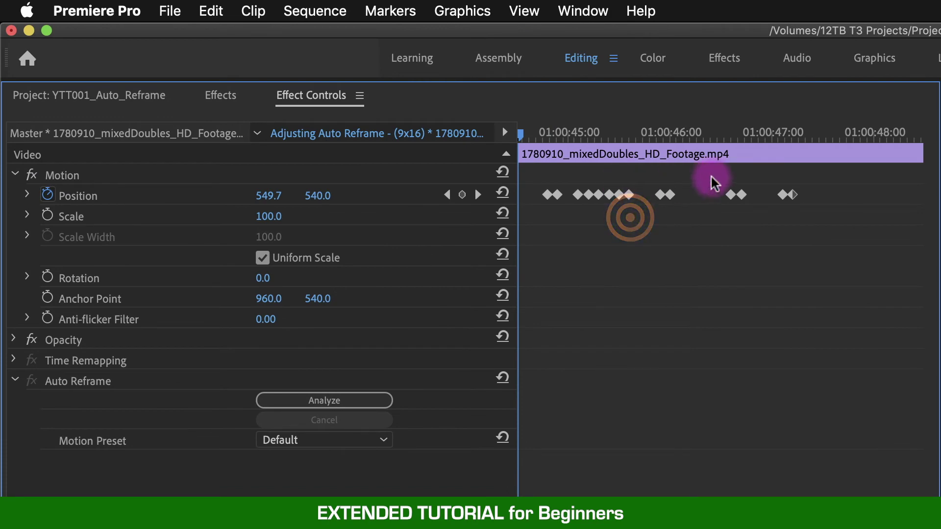
- Scrub and play through the tennis clip's Auto Reframe Position motion
{"action": "left_click_drag", "start_coordinate": [542, 130], "coordinate": [635, 142]}
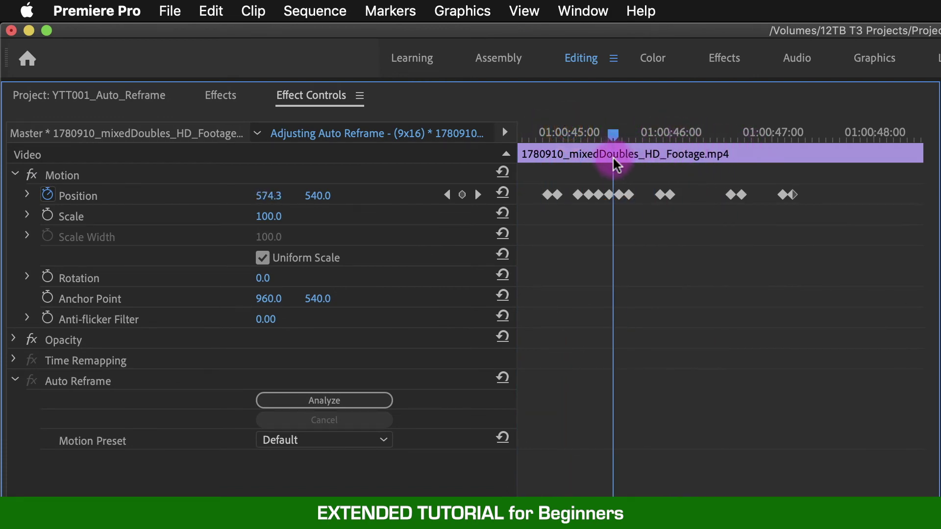
{"action": "left_click_drag", "start_coordinate": [551, 378], "coordinate": [523, 378]}
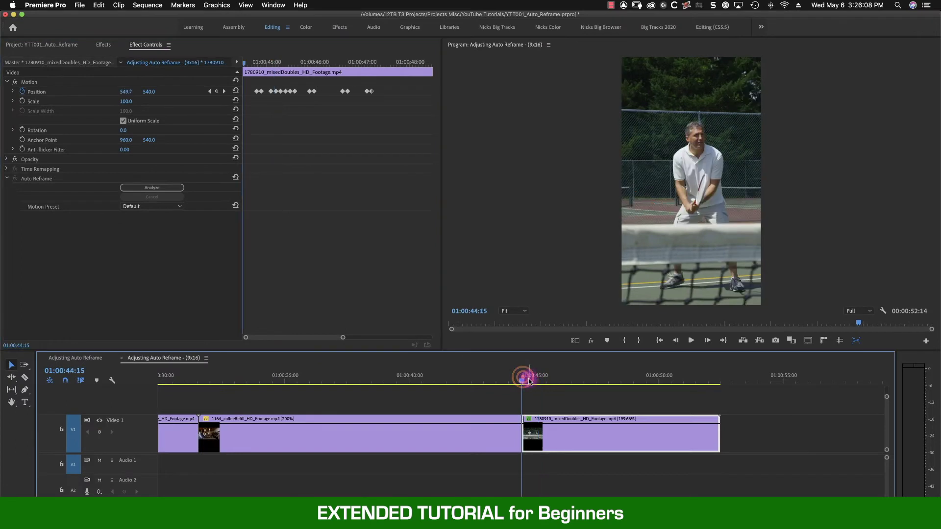
{"action": "key", "text": "space"}
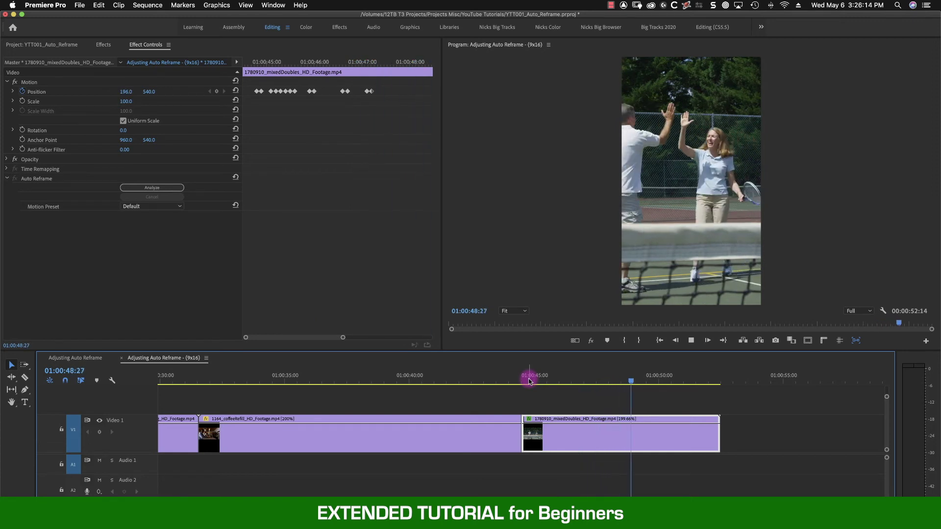
{"action": "mouse_move", "coordinate": [529, 381]}
{"action": "left_mouse_down"}
{"action": "mouse_move", "coordinate": [593, 392]}
{"action": "mouse_move", "coordinate": [522, 387]}
{"action": "left_mouse_up"}
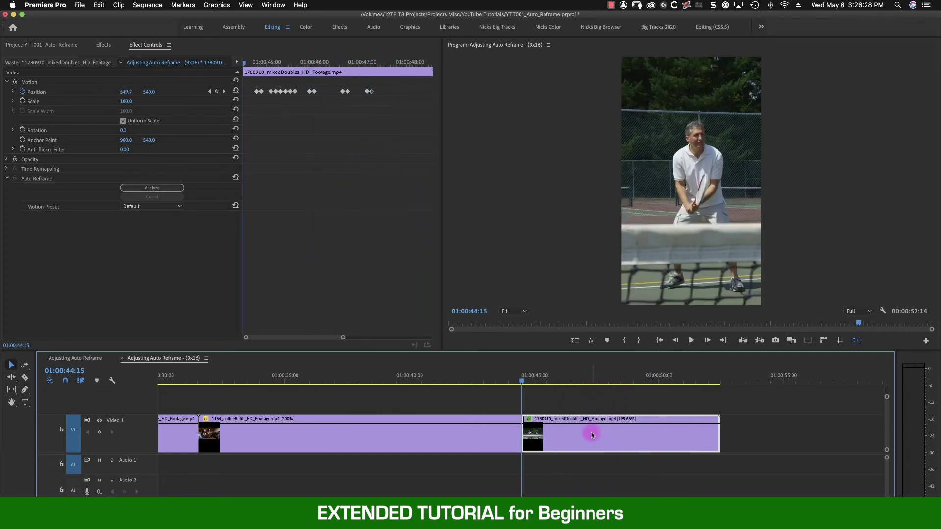
- Remove the mixedDoubles clip's Motion and Auto Reframe attributes
{"action": "right_click", "coordinate": [595, 435]}
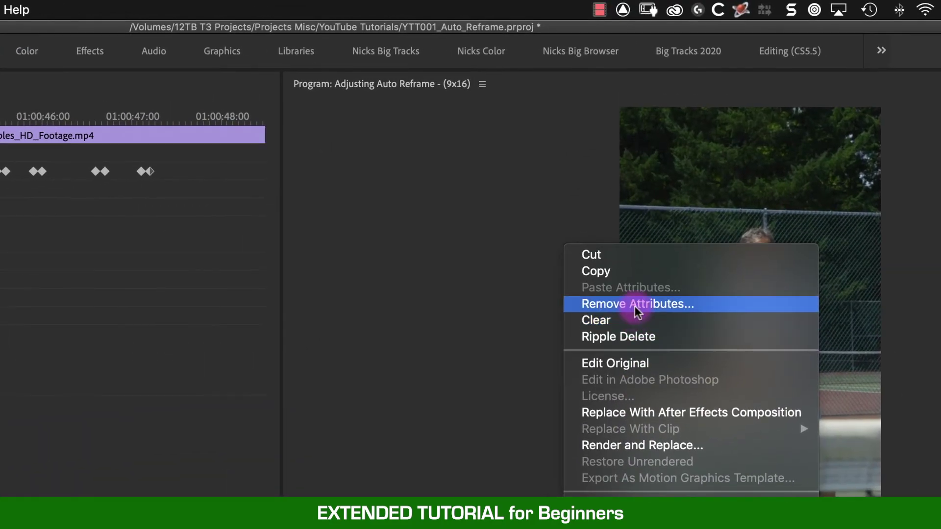
{"action": "left_click", "coordinate": [634, 296]}
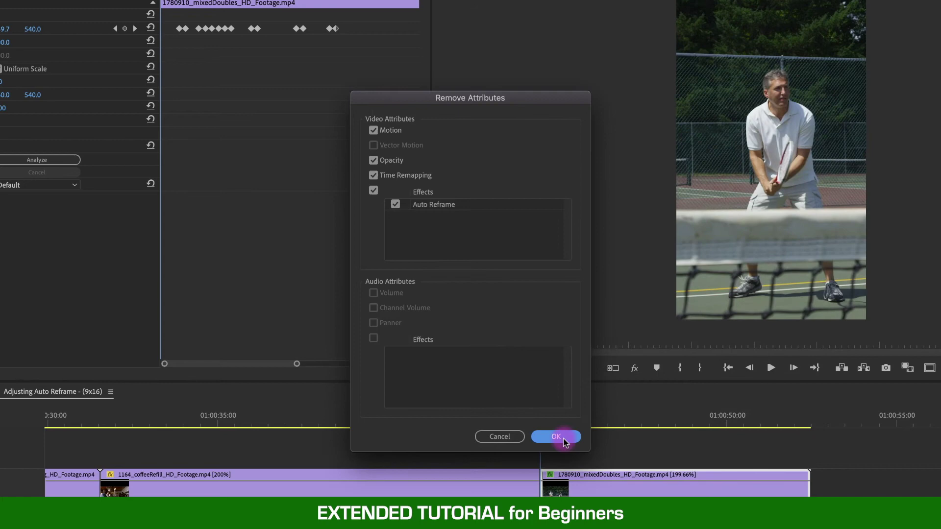
{"action": "left_click", "coordinate": [563, 438]}
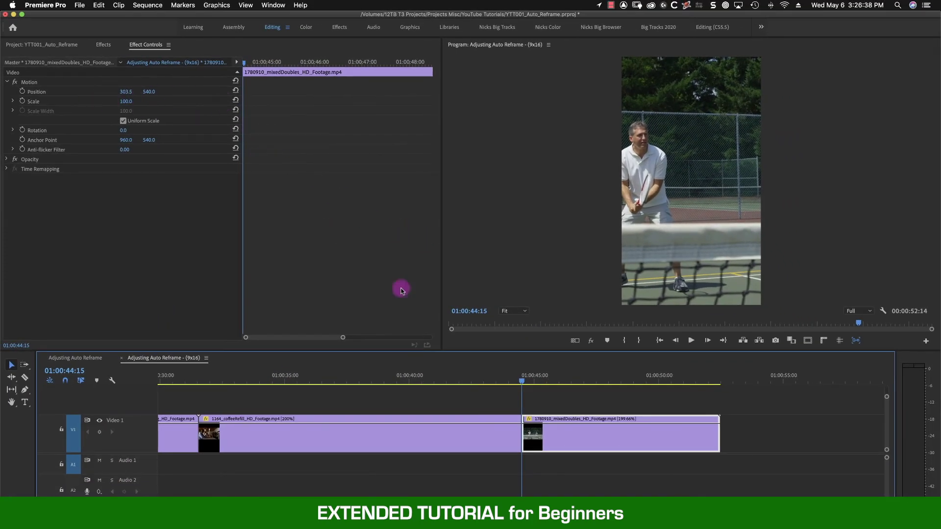
- Set the tennis clip's Position X to 585.5 to centre the man, then preview
{"action": "left_click_drag", "start_coordinate": [524, 379], "coordinate": [544, 393]}
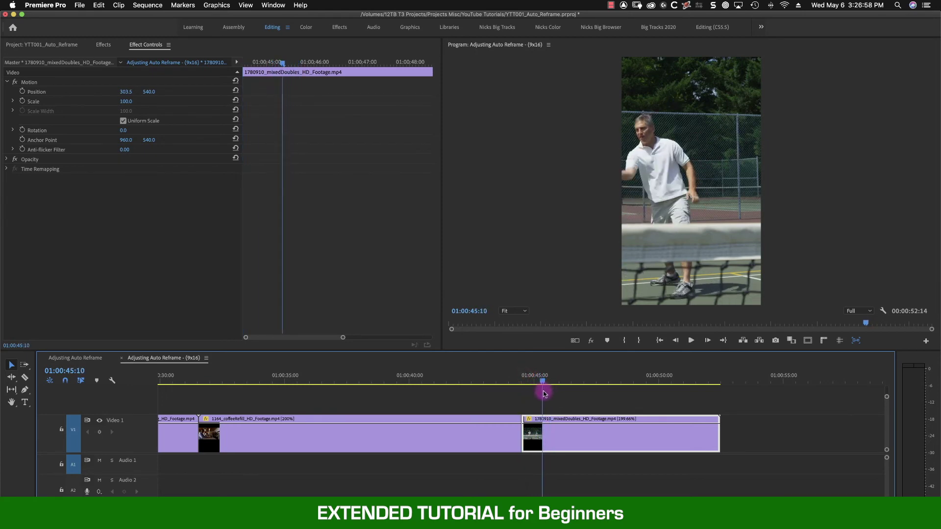
{"action": "left_click", "coordinate": [126, 92]}
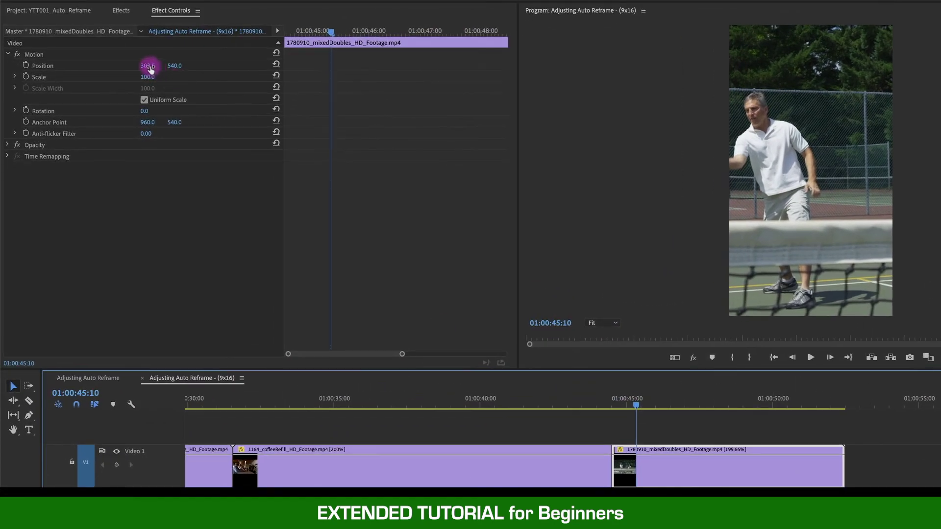
{"action": "left_click_drag", "start_coordinate": [146, 65], "coordinate": [88, 66]}
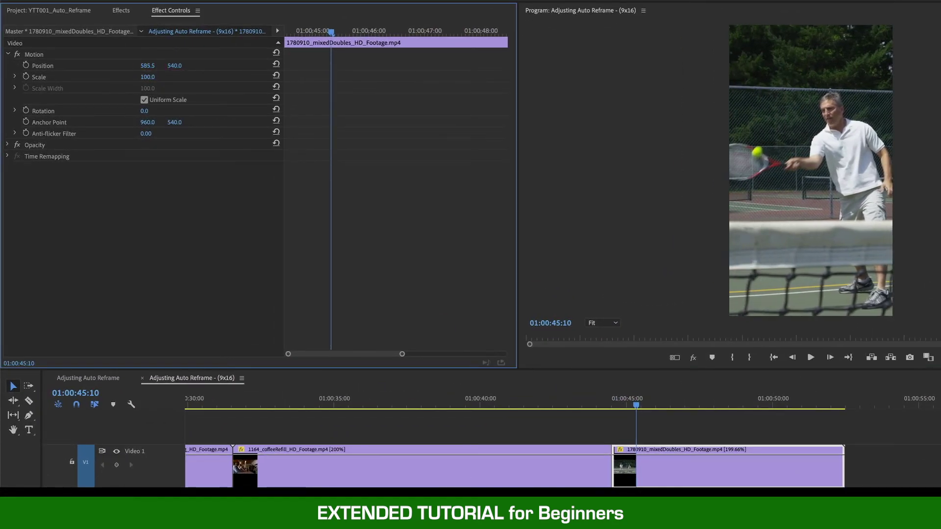
{"action": "left_click", "coordinate": [613, 398]}
{"action": "key", "text": "space"}
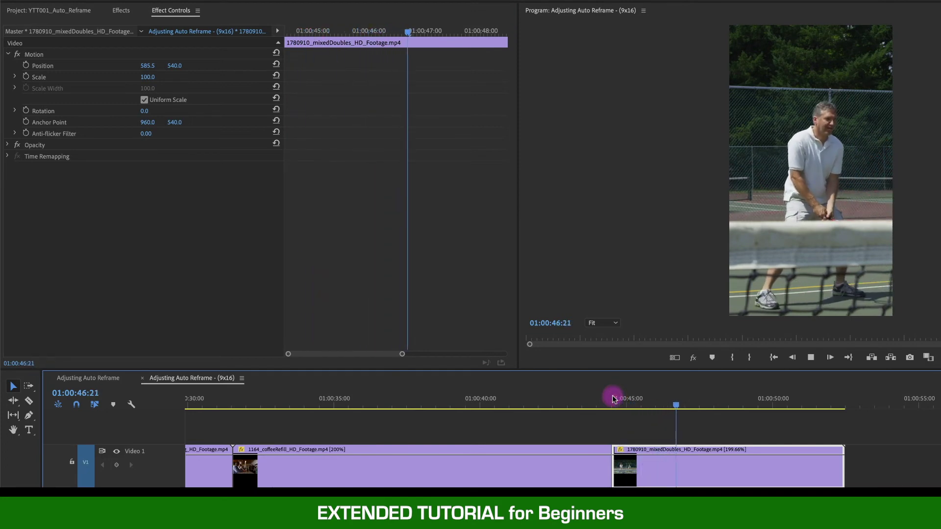
{"action": "key", "text": "space"}
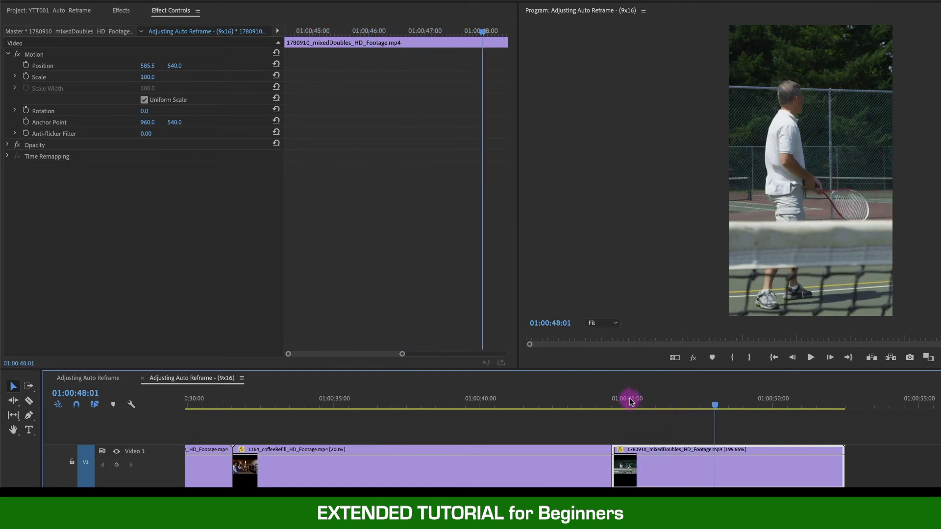
- Keyframe Position at 47:00, then X 307.5 at 49:05 to reveal the woman
{"action": "left_click_drag", "start_coordinate": [632, 401], "coordinate": [685, 433]}
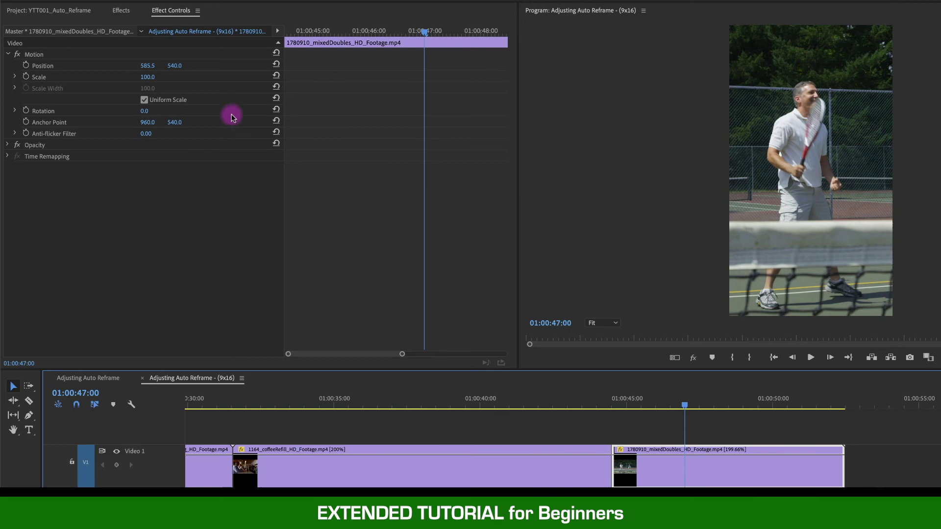
{"action": "left_click", "coordinate": [26, 66]}
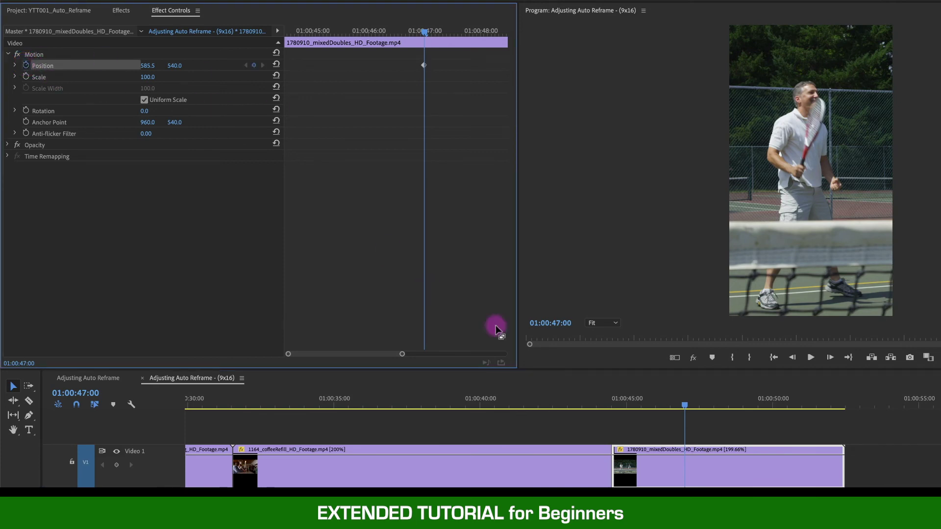
{"action": "left_click_drag", "start_coordinate": [685, 403], "coordinate": [740, 410]}
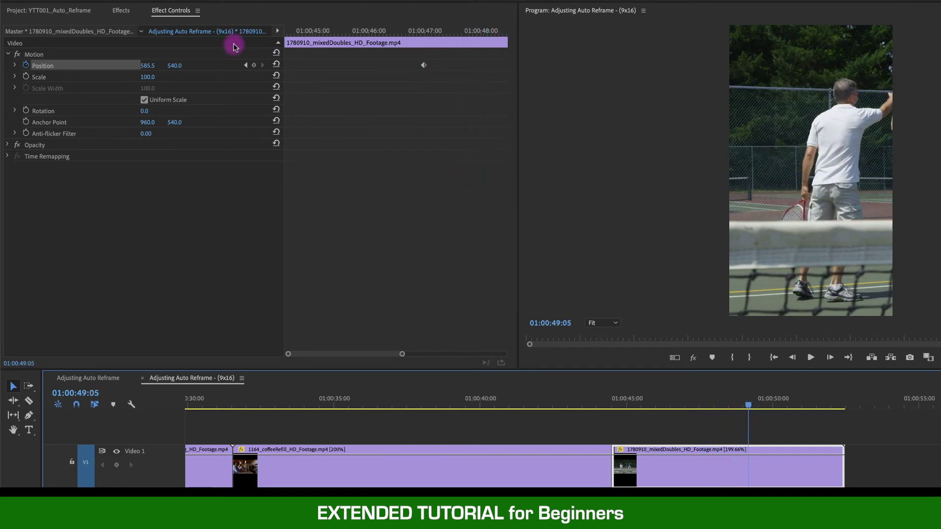
{"action": "left_click", "coordinate": [147, 63]}
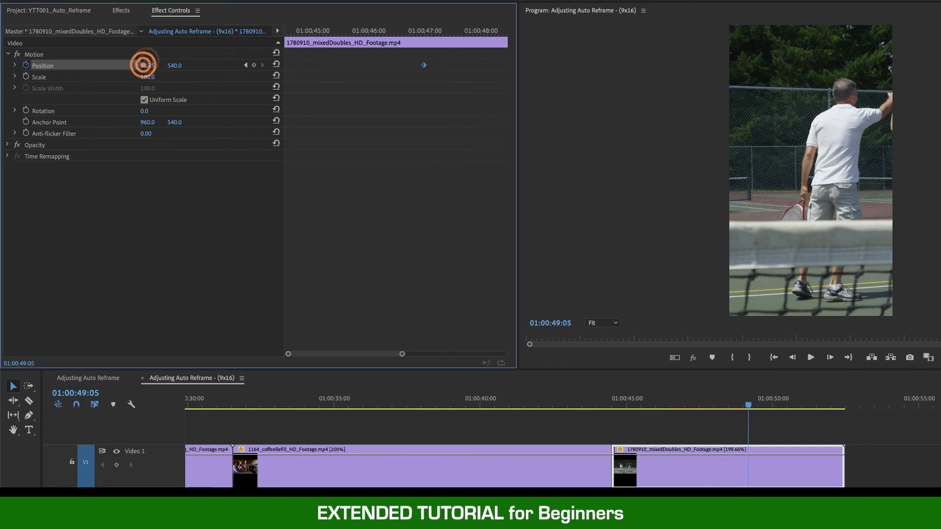
{"action": "left_click_drag", "start_coordinate": [146, 65], "coordinate": [13, 66]}
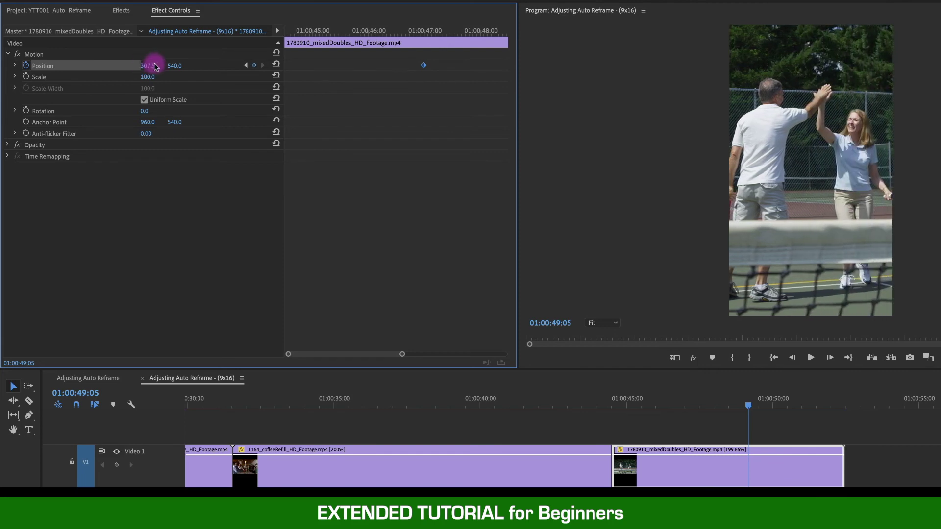
{"action": "left_click", "coordinate": [637, 402]}
{"action": "key", "text": "space"}
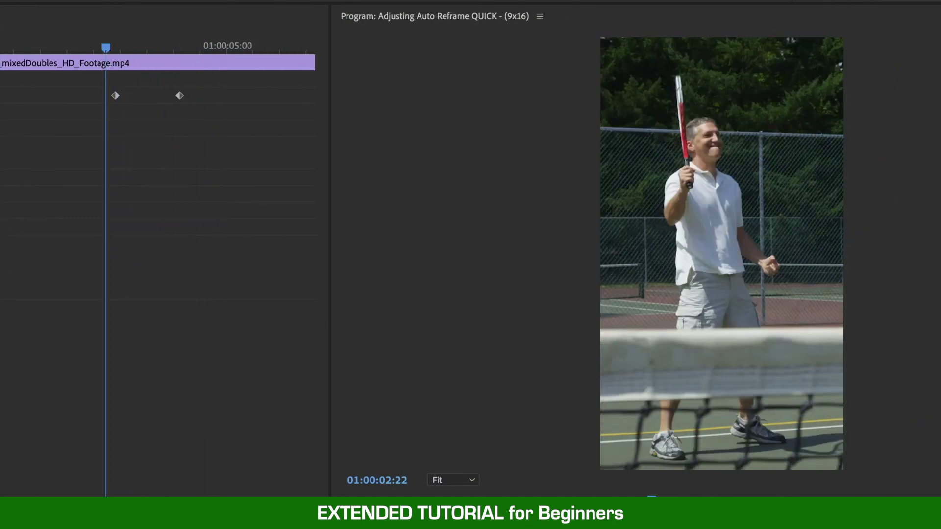
- Set the first Position keyframe's temporal interpolation to Ease Out
{"action": "left_click", "coordinate": [209, 454]}
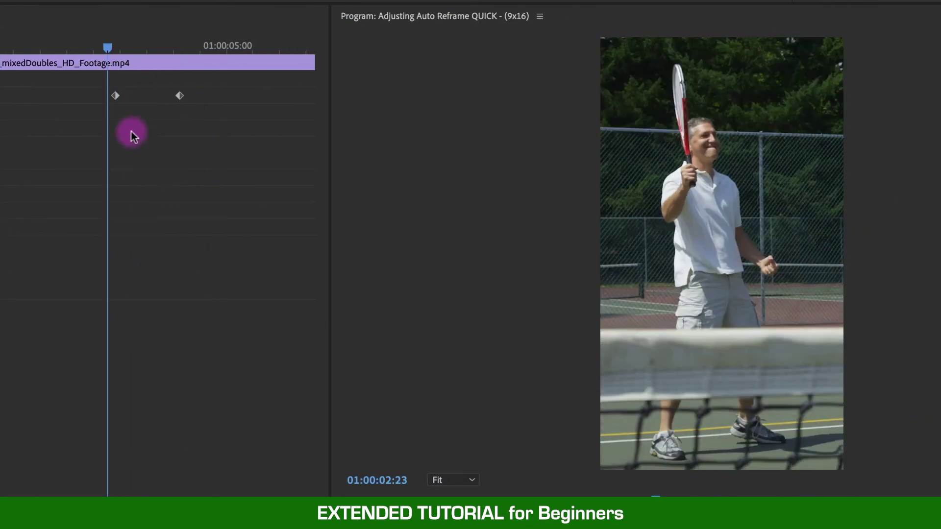
{"action": "right_click", "coordinate": [113, 95]}
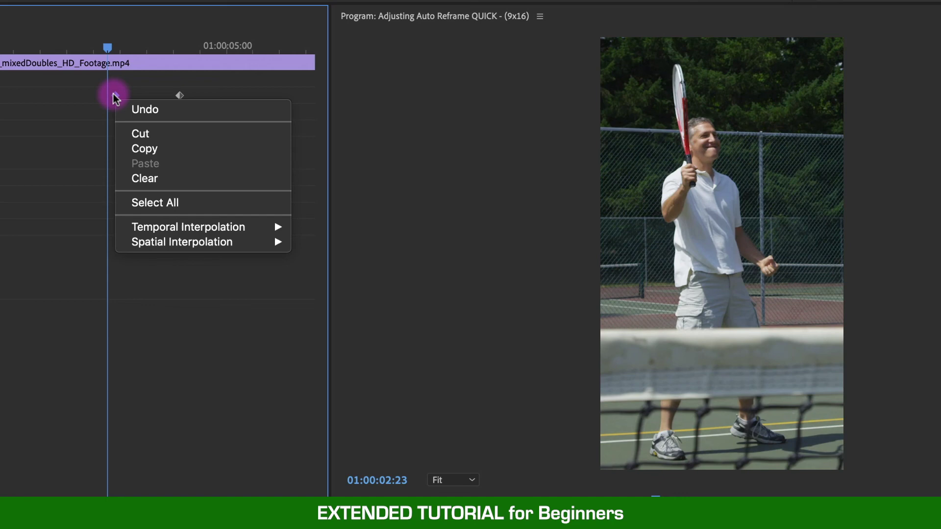
{"action": "mouse_move", "coordinate": [251, 224]}
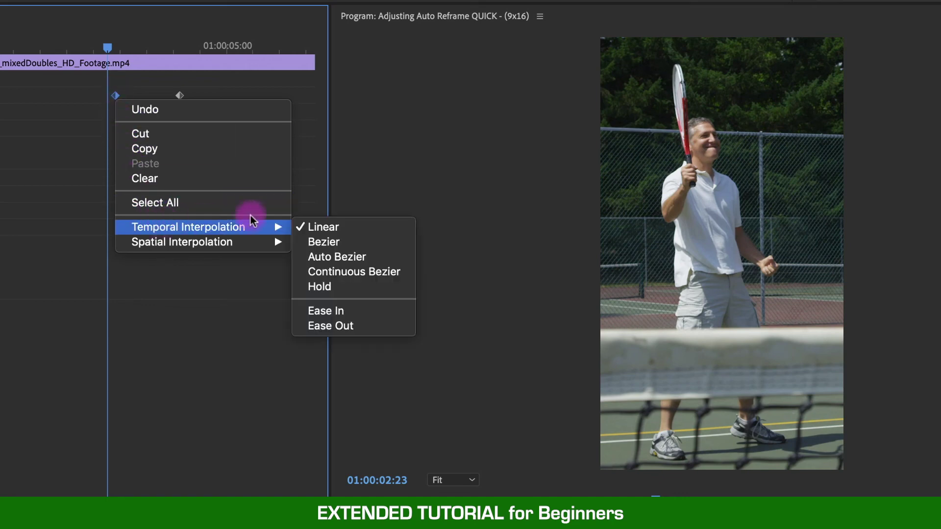
{"action": "left_click", "coordinate": [381, 325]}
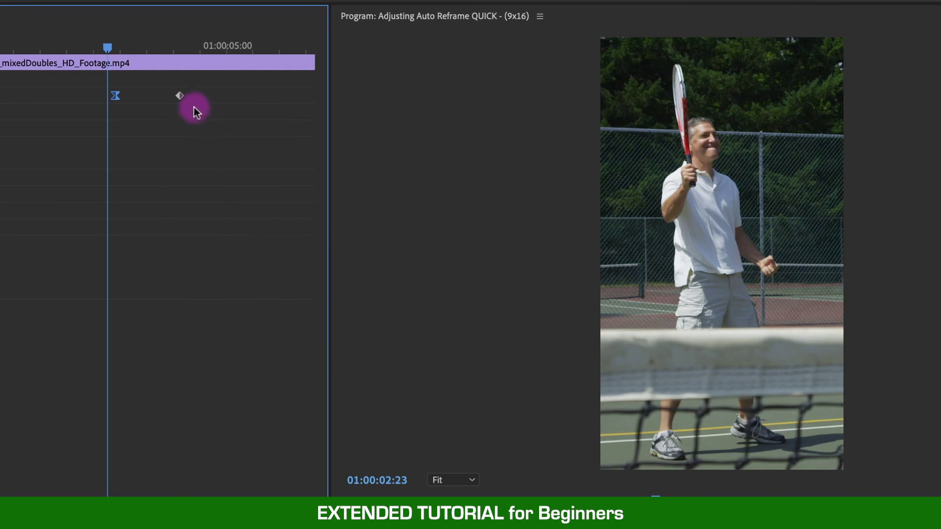
- Set the second Position keyframe's temporal interpolation to Ease In
{"action": "right_click", "coordinate": [180, 95]}
{"action": "mouse_move", "coordinate": [245, 228]}
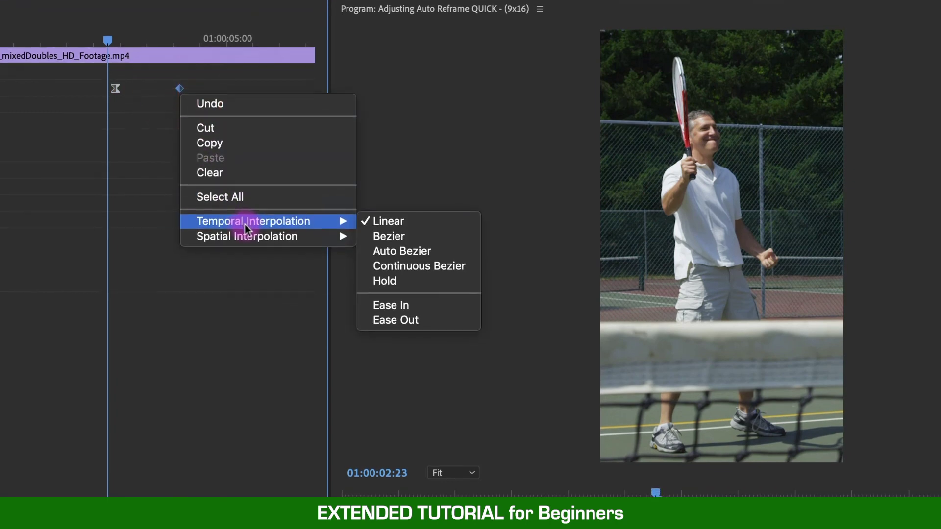
{"action": "left_click", "coordinate": [380, 306]}
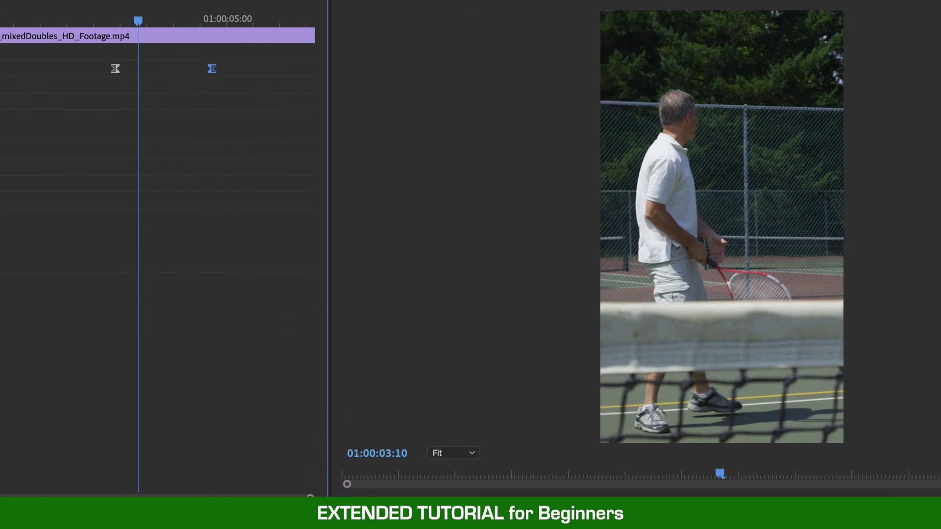
{"action": "key", "text": "j"}
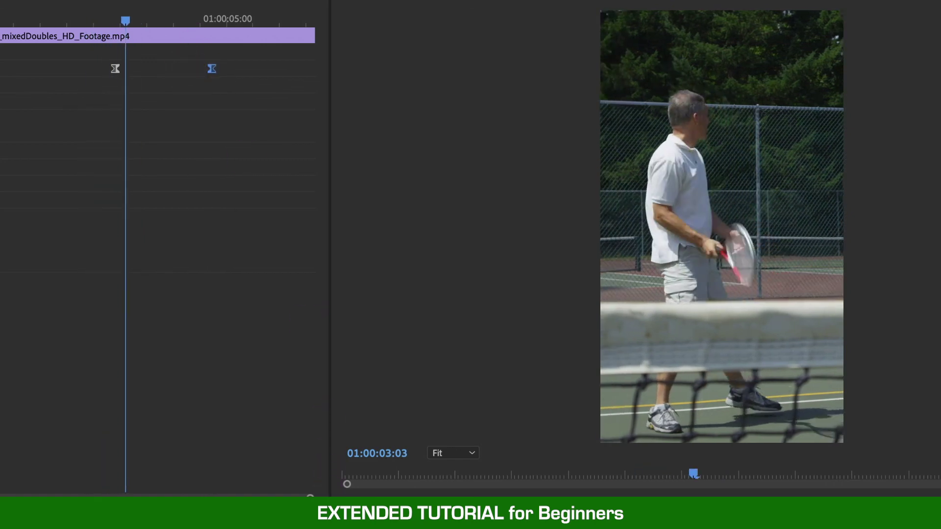